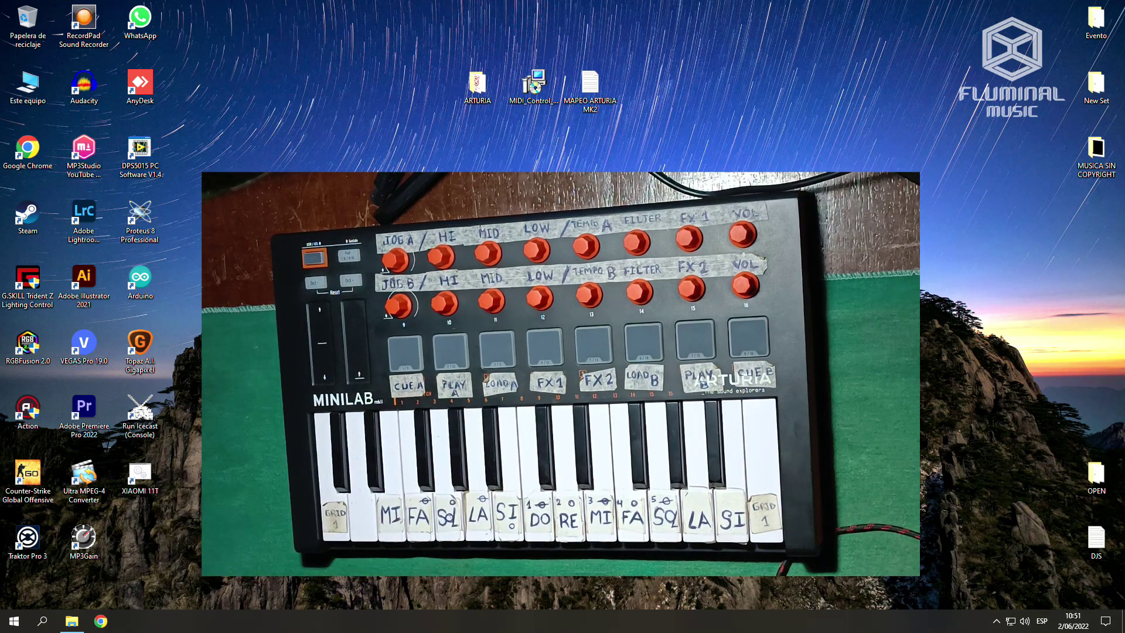
# Install MIDI Control Center 1.13.6 from the desktop installer, accepting the license agreement and keeping the default setup options.
pyautogui.click(533, 85)
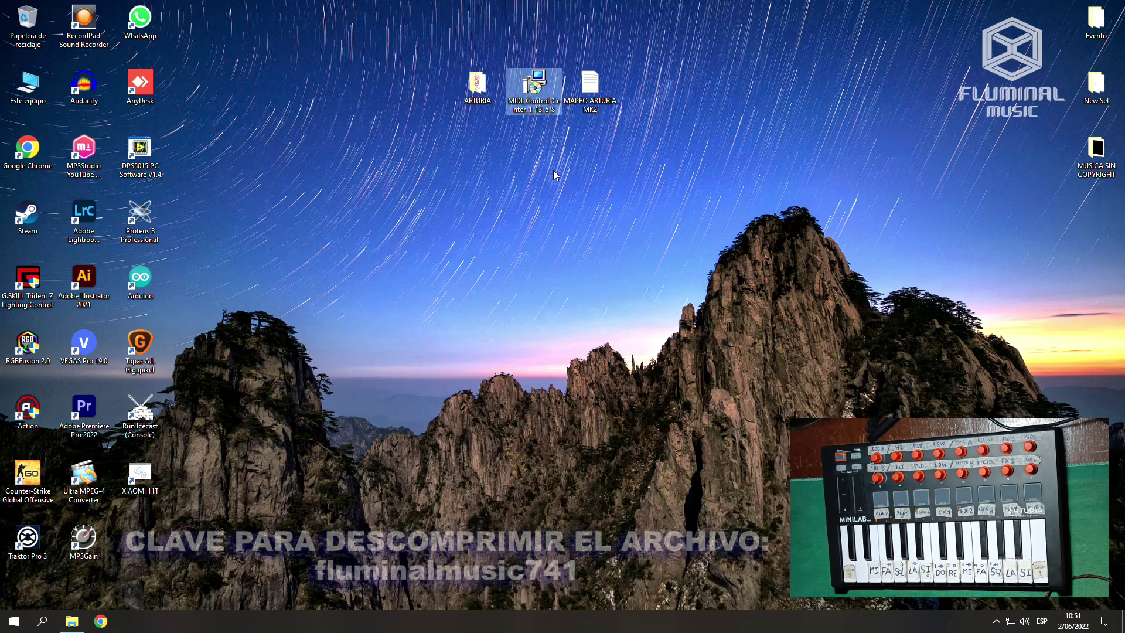
pyautogui.doubleClick(536, 88)
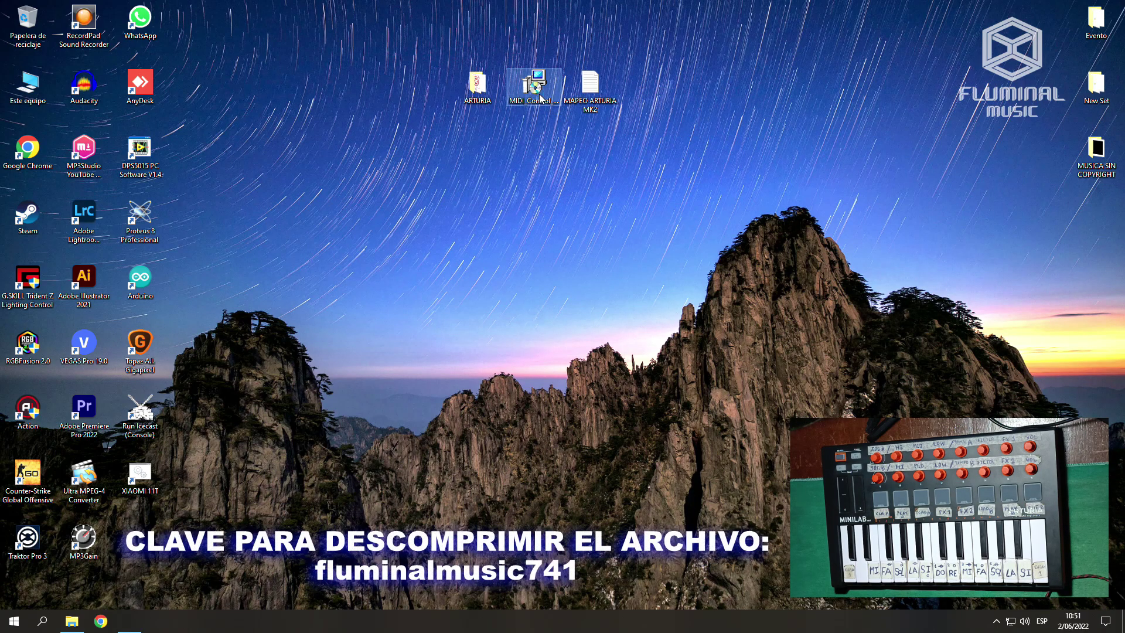
pyautogui.click(491, 368)
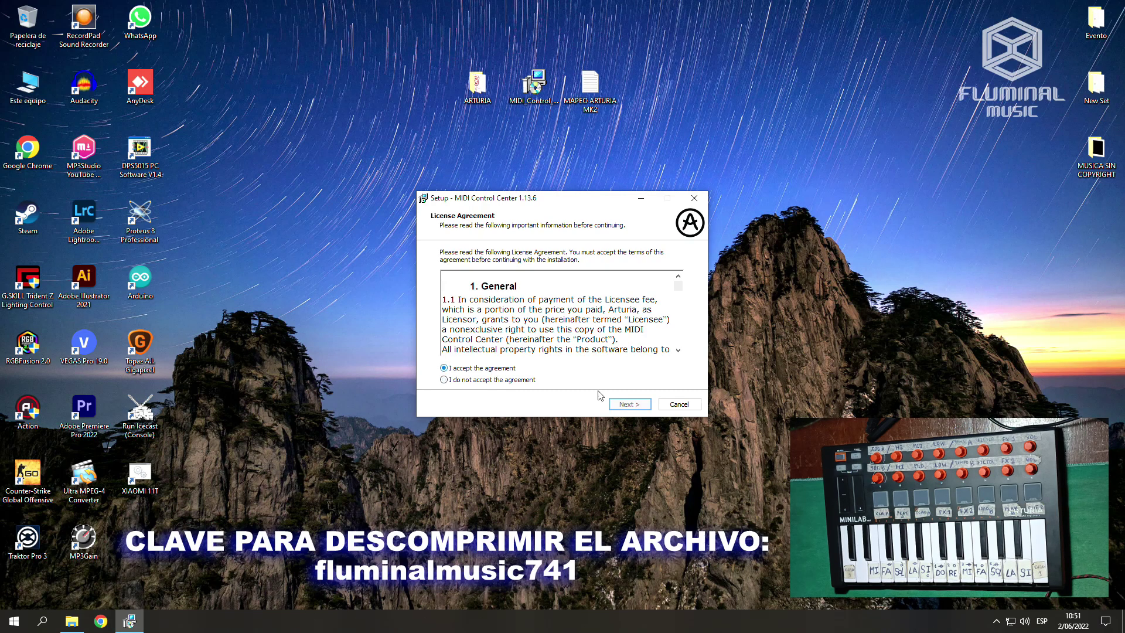
pyautogui.click(625, 405)
pyautogui.click(625, 406)
pyautogui.click(625, 406)
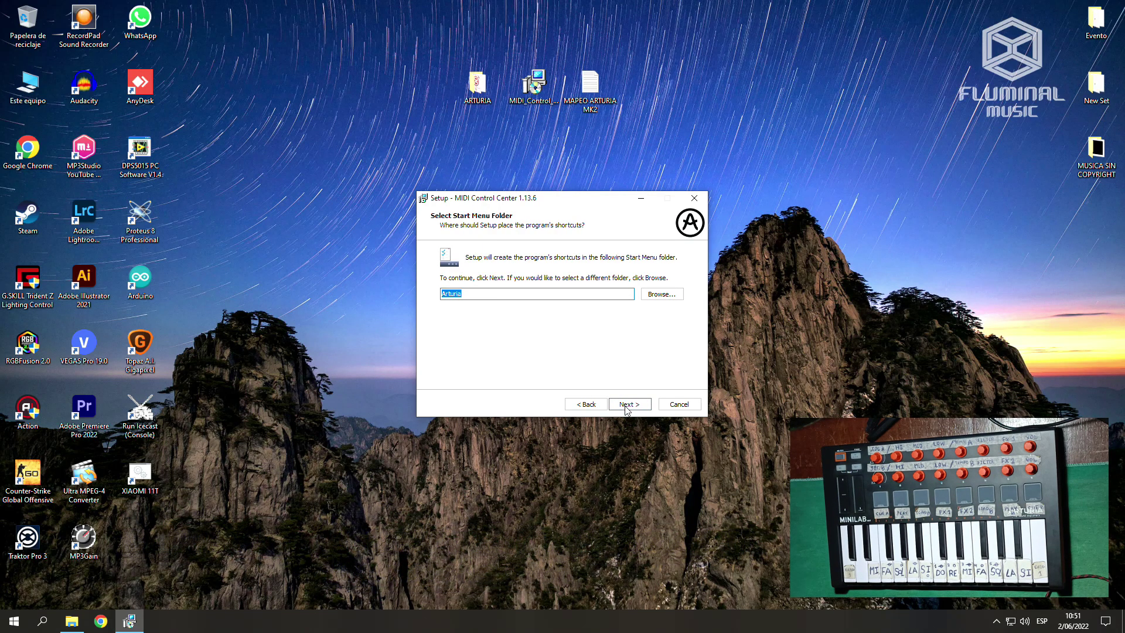
pyautogui.click(626, 407)
pyautogui.click(626, 405)
pyautogui.click(626, 406)
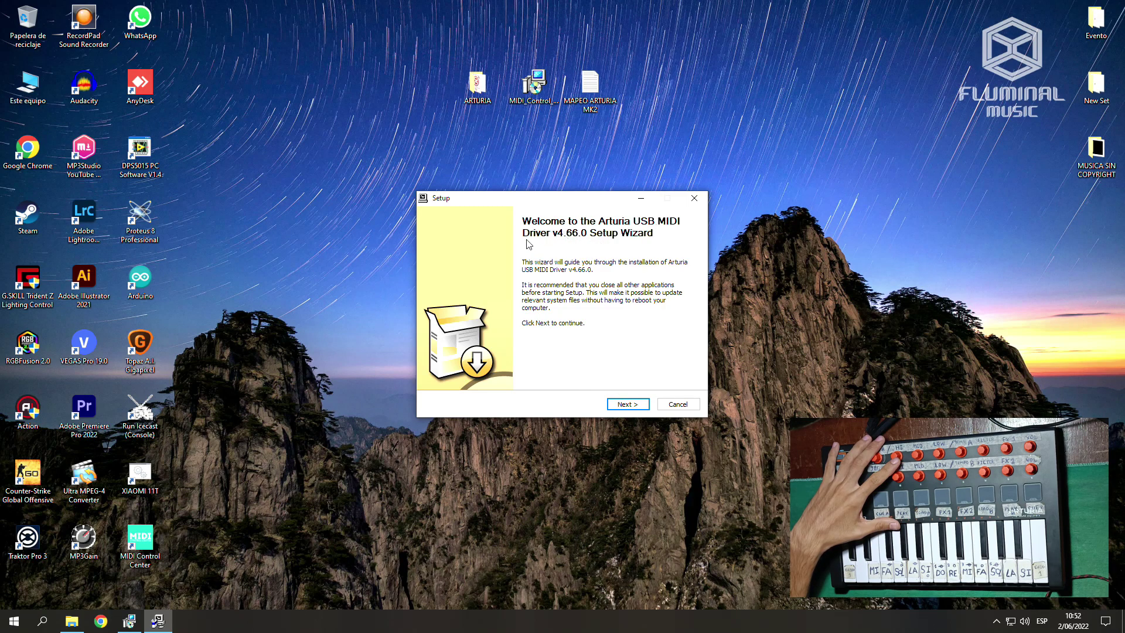
# Install Arturia USB MIDI Driver v4.66.0 in its default folder, choose to reconnect the device later, and finish the setup.
pyautogui.click(628, 404)
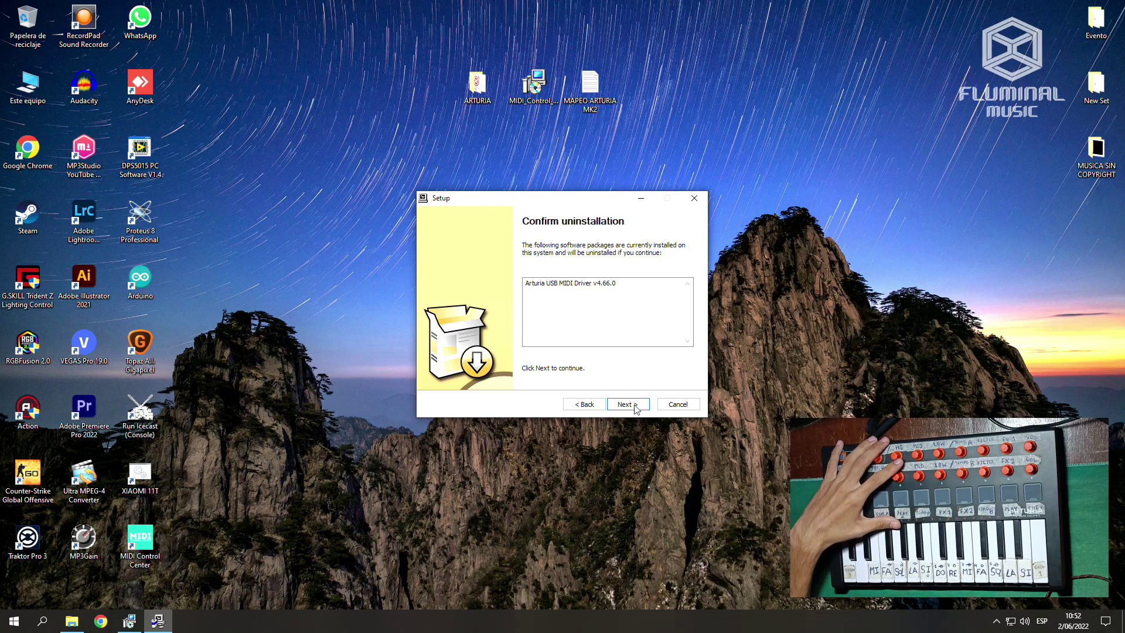
pyautogui.click(633, 406)
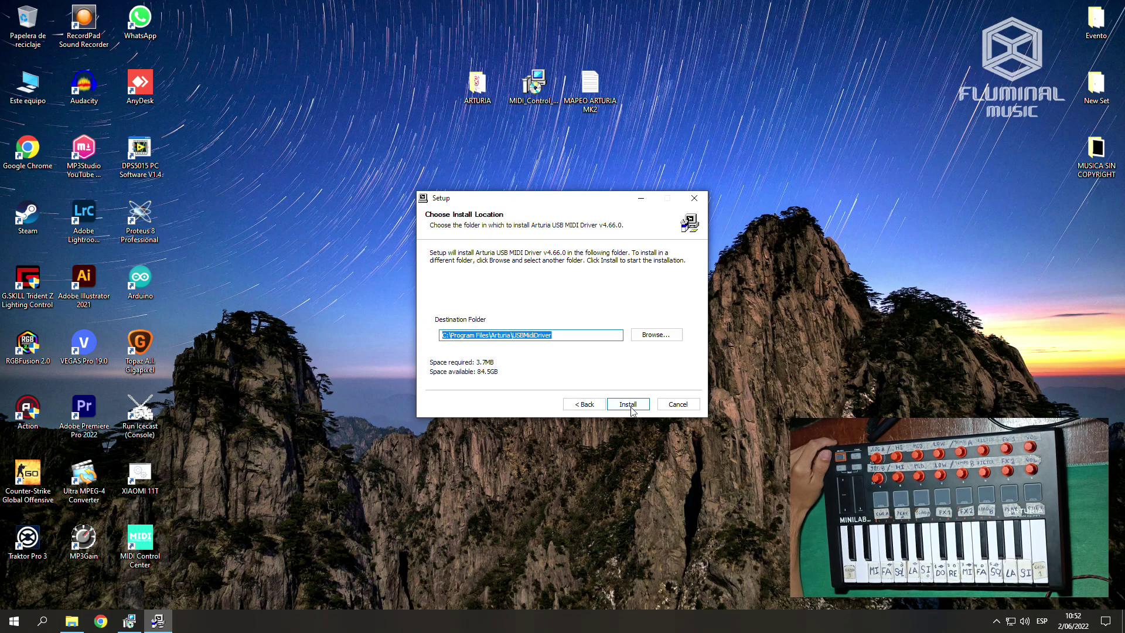
pyautogui.click(632, 409)
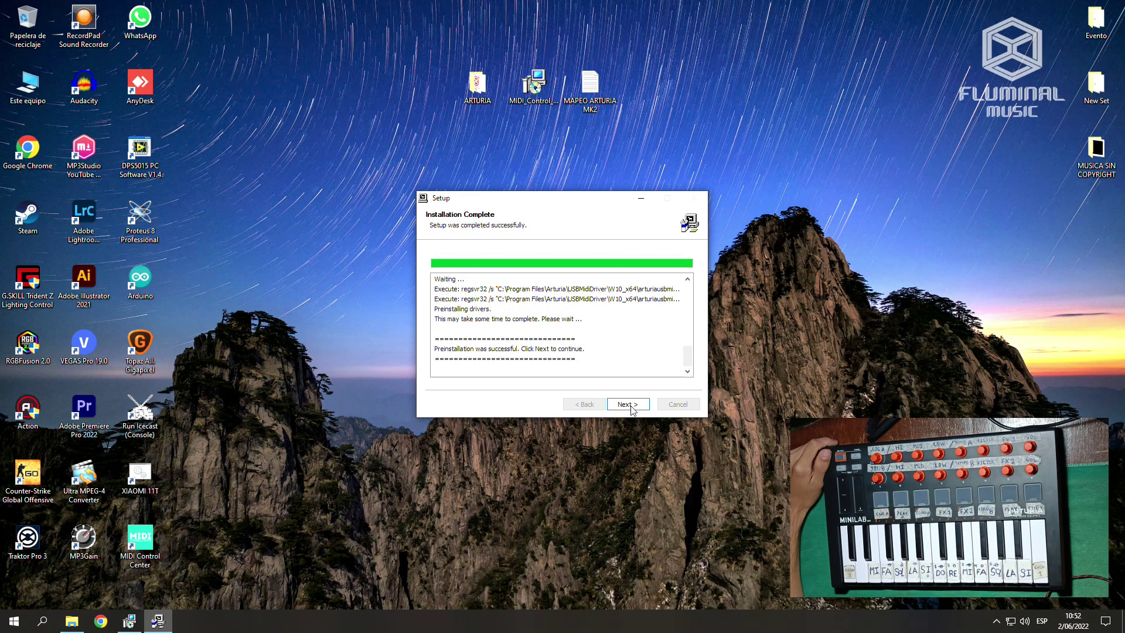
pyautogui.click(627, 405)
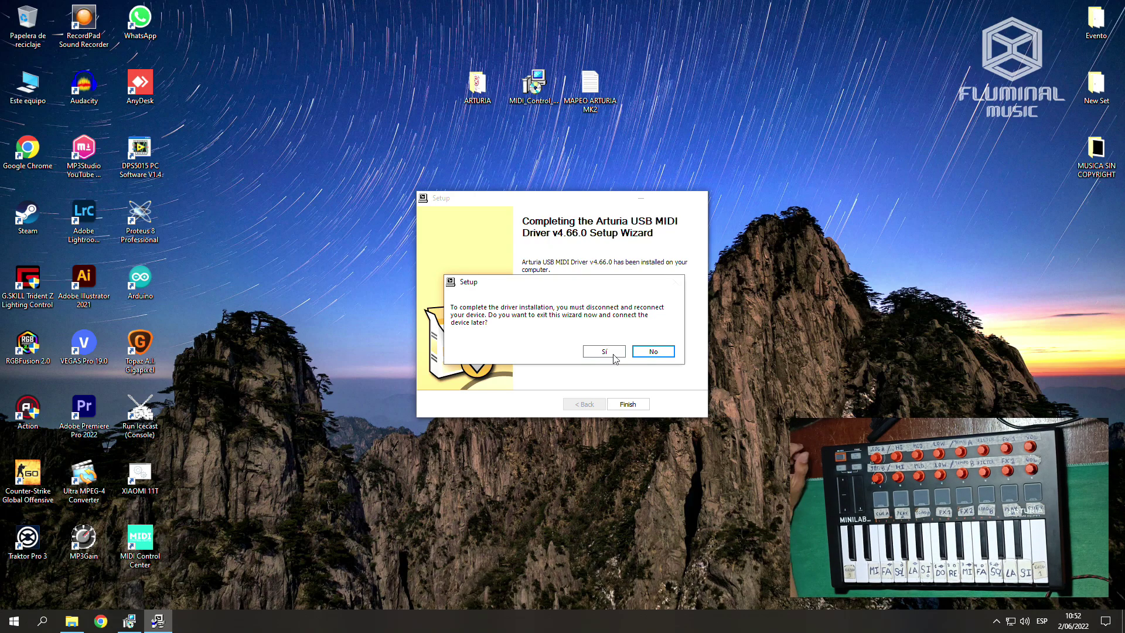
pyautogui.click(613, 354)
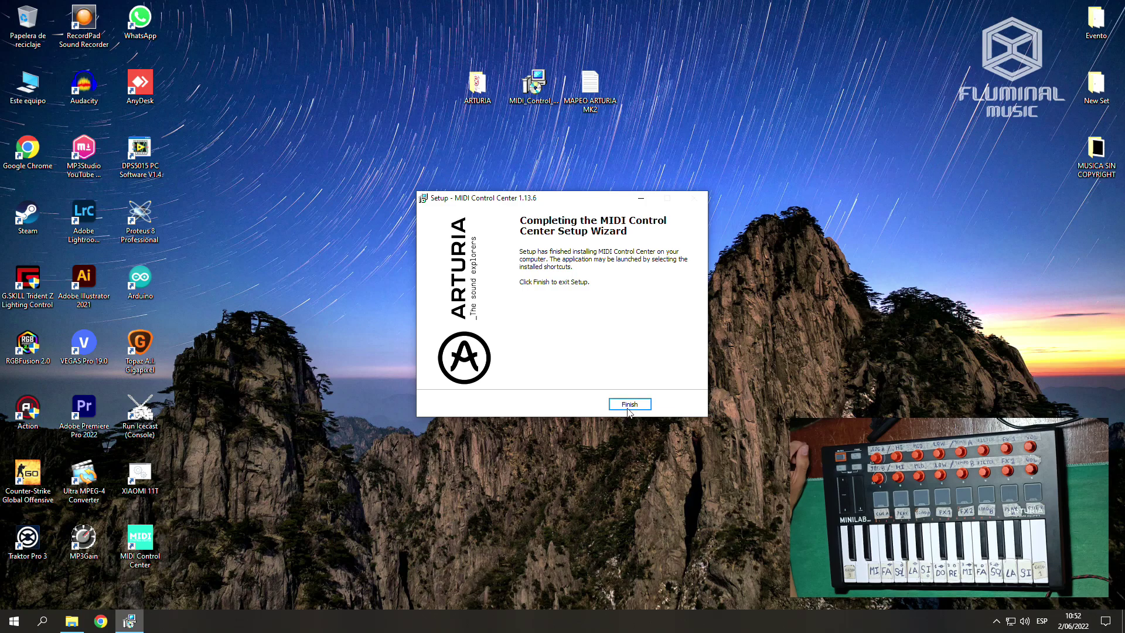
pyautogui.click(629, 407)
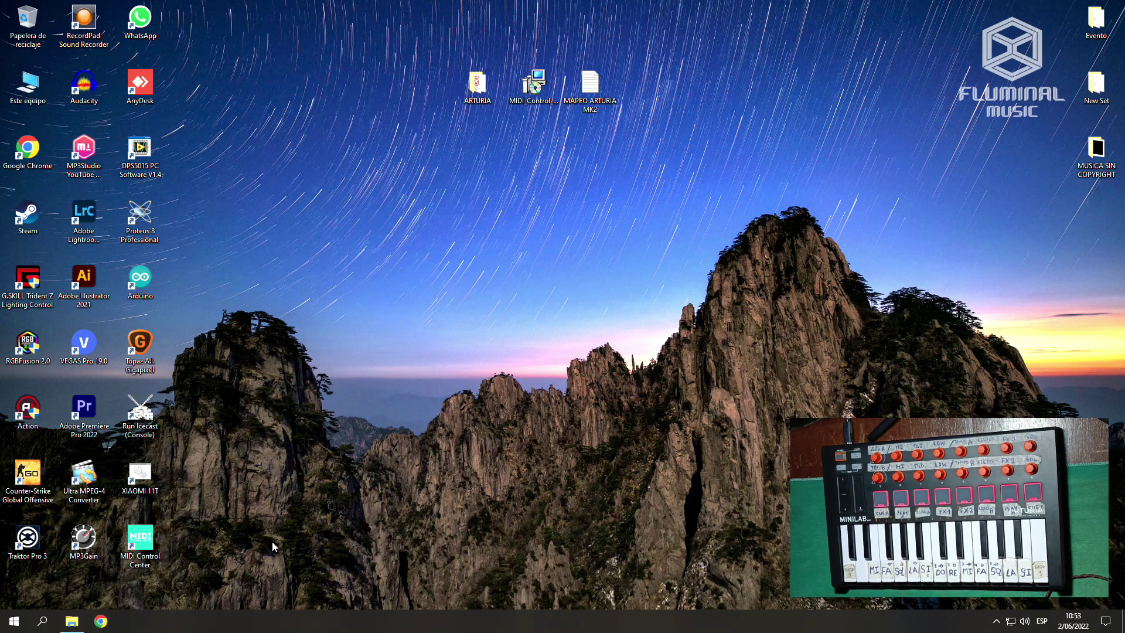
# Open MIDI Control Center and select Memory 2 among the MiniLab mkII device memories.
pyautogui.doubleClick(140, 542)
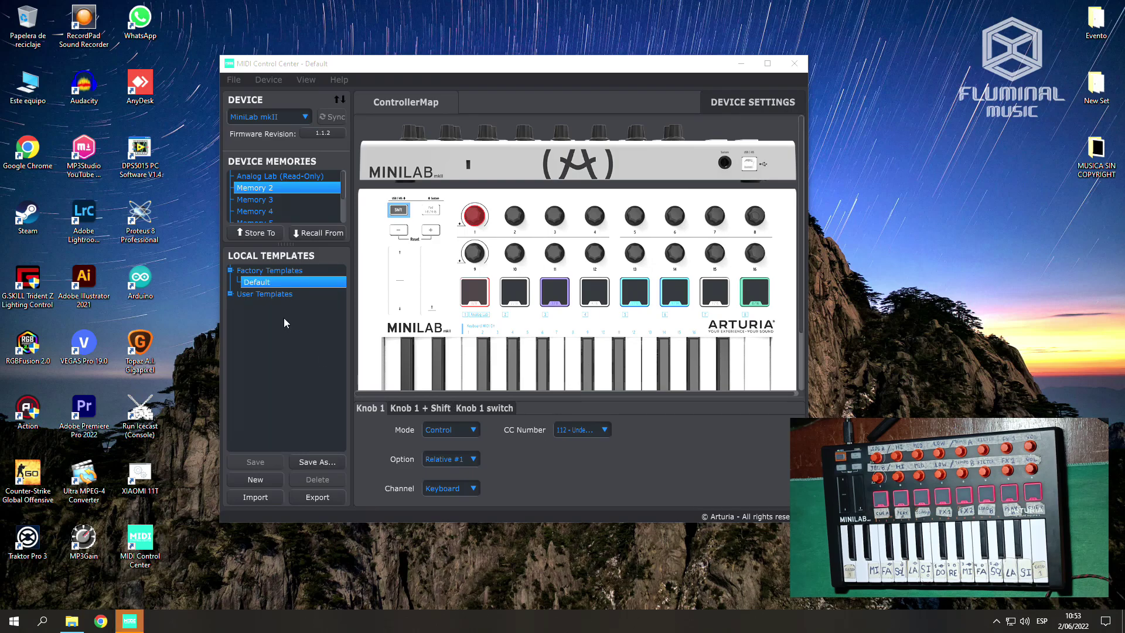
pyautogui.click(273, 192)
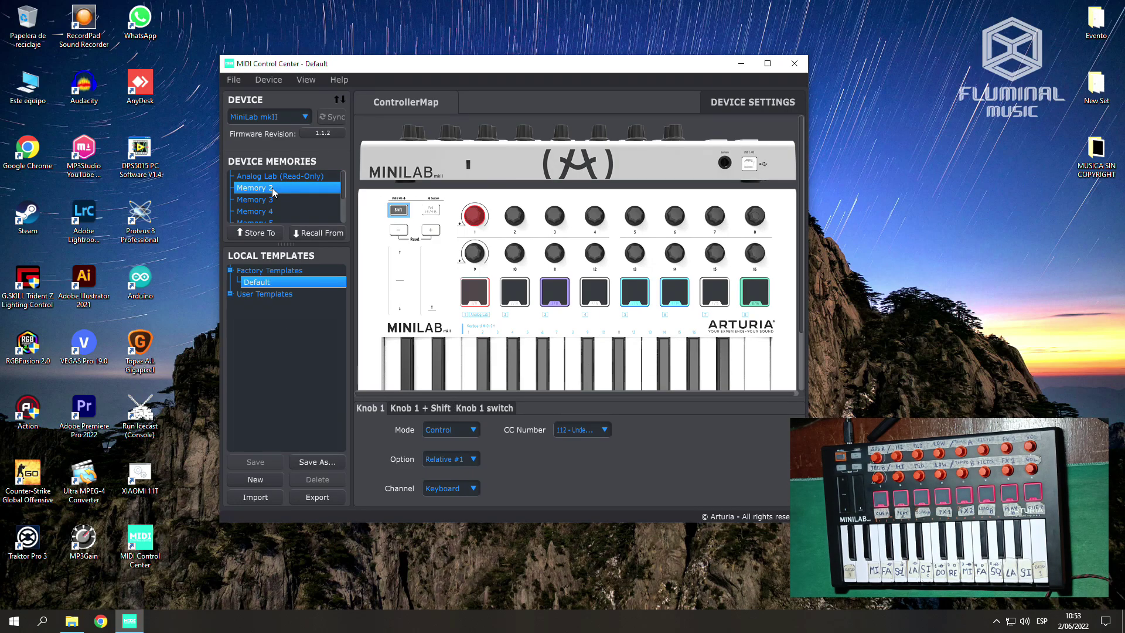
pyautogui.scroll(-3, 273, 192)
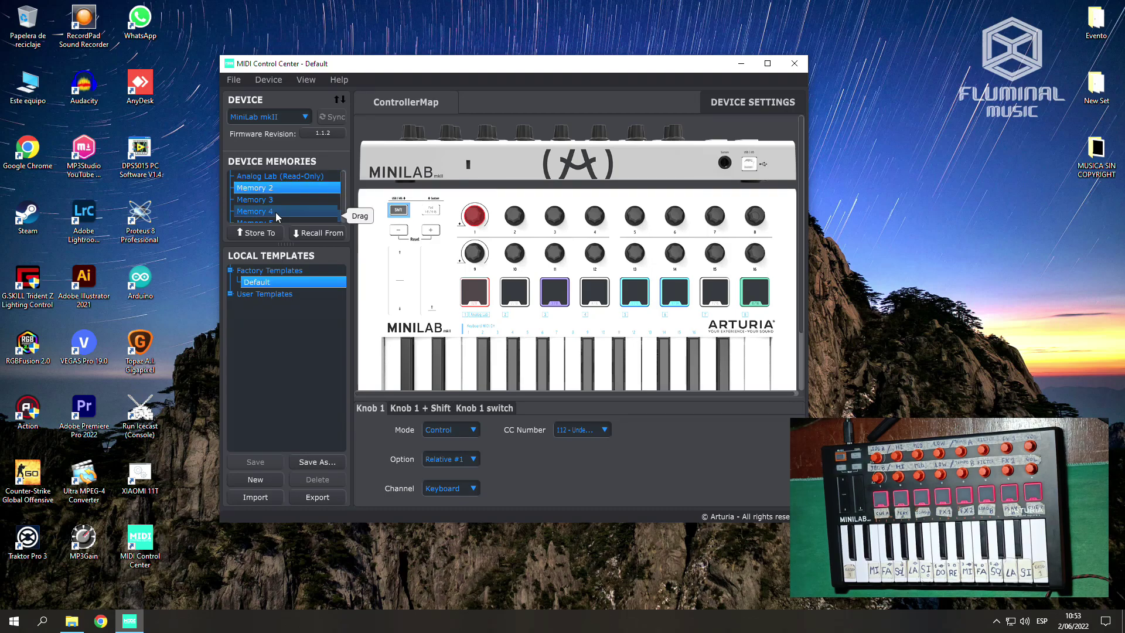
pyautogui.scroll(3, 277, 217)
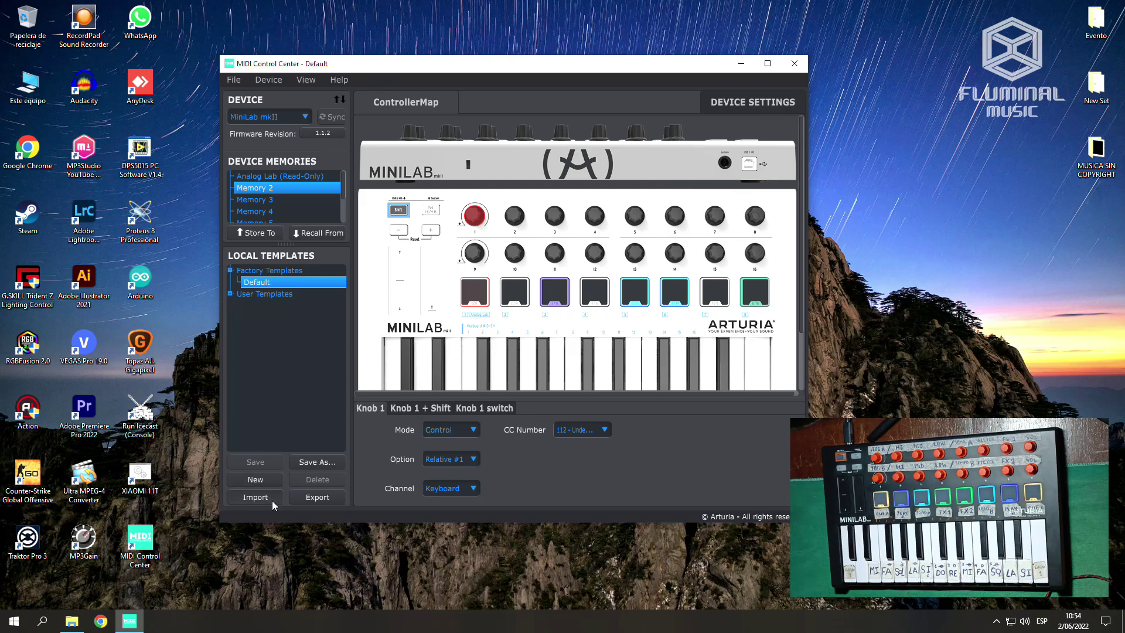
# Import the template "Capa 2 Canal 1 y 10 de Colores.minilabmk2" from the ARTURIA folder and store it to Memory 2.
pyautogui.click(254, 497)
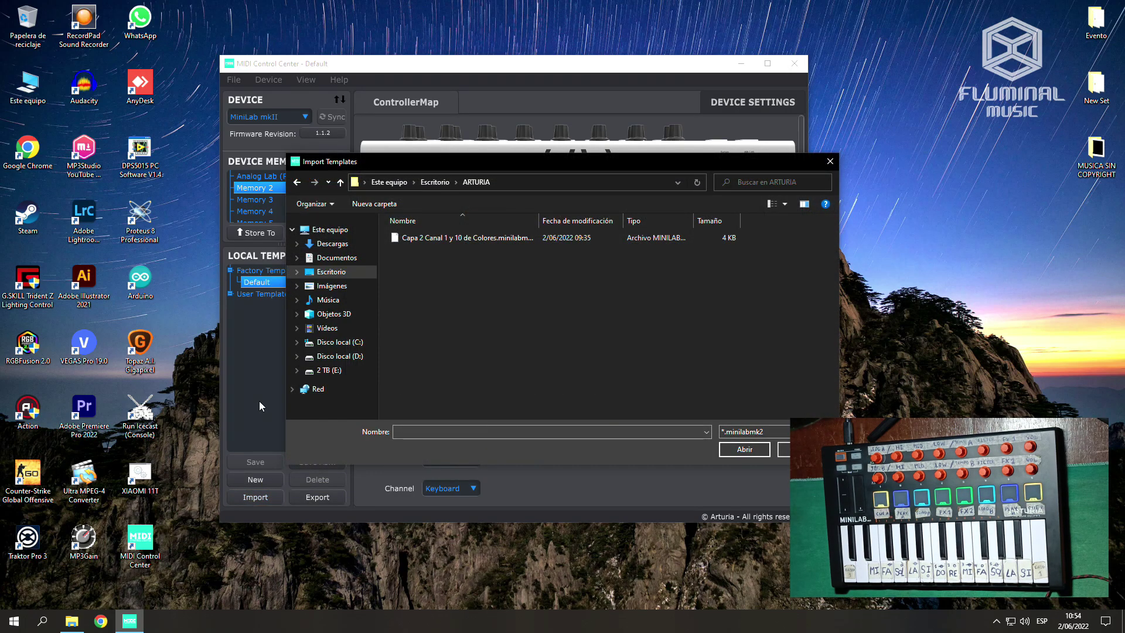
pyautogui.click(745, 65)
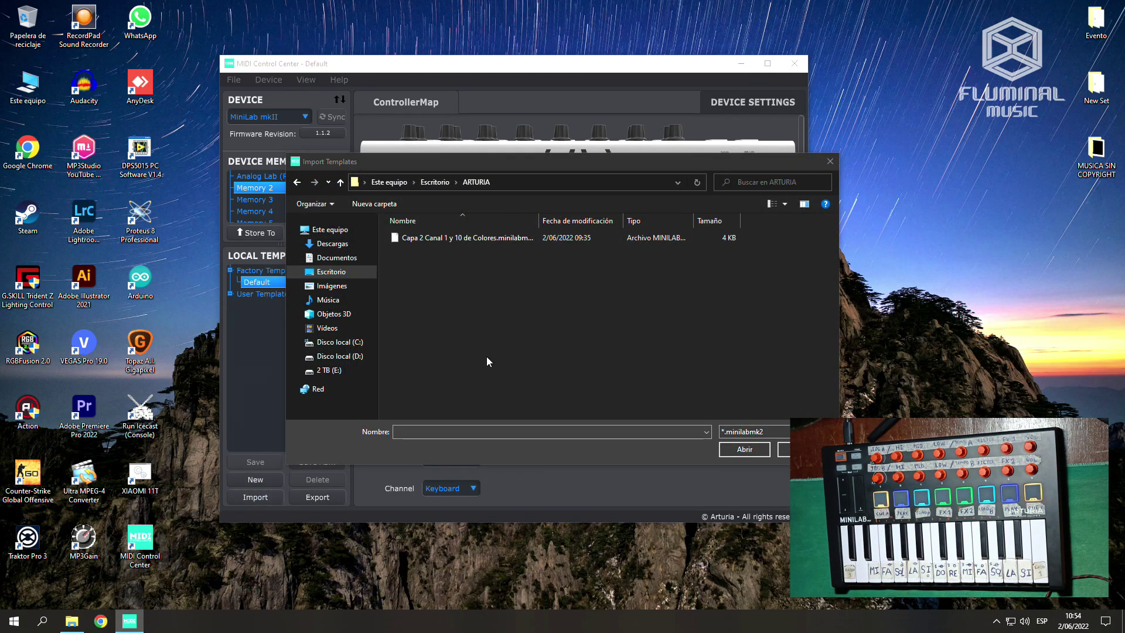
pyautogui.click(61, 617)
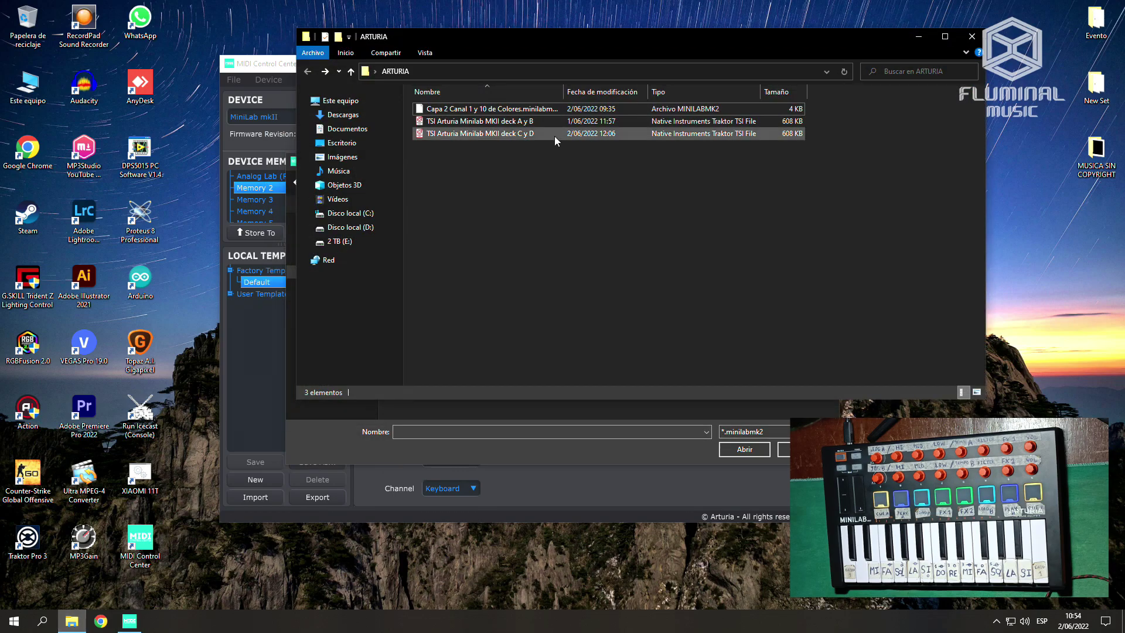
pyautogui.click(467, 110)
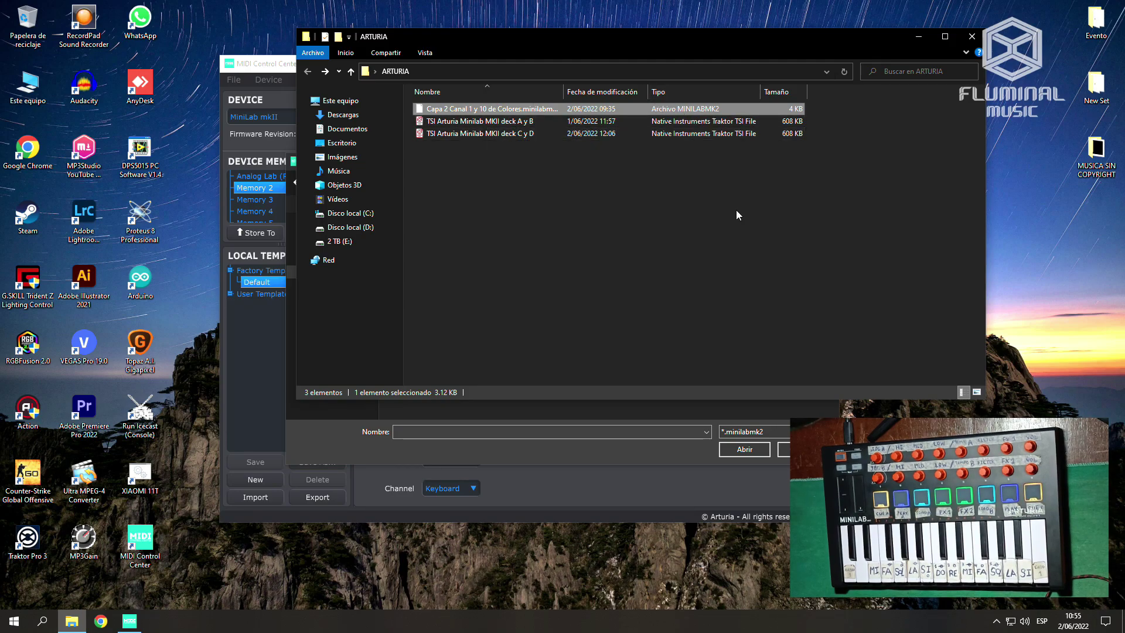
pyautogui.hotkey('alt', 'F4')
pyautogui.click(395, 240)
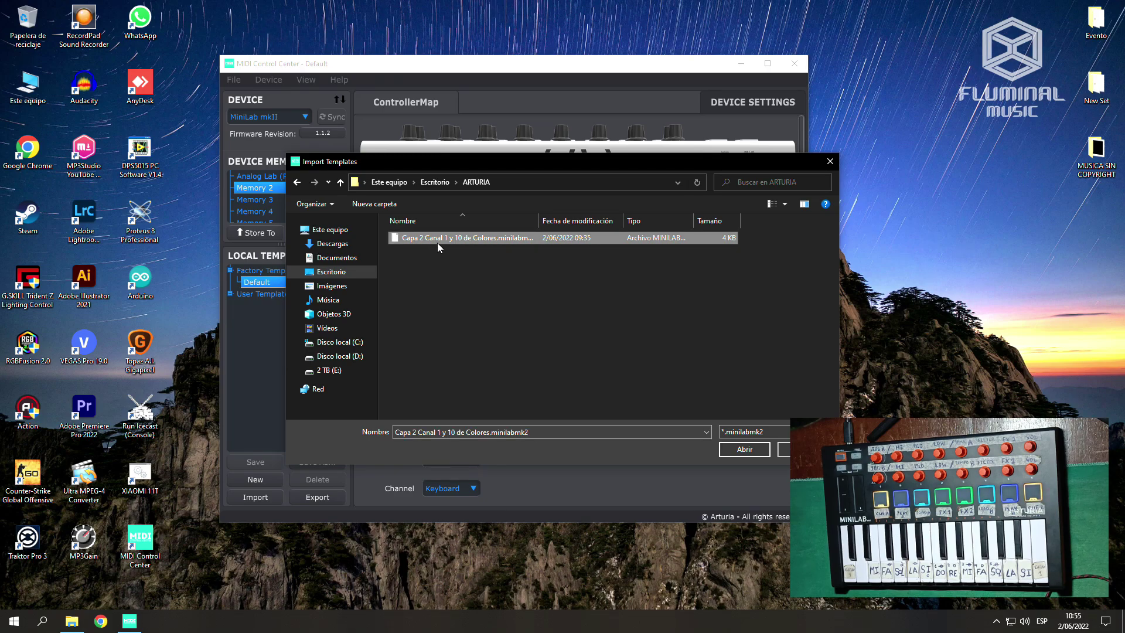
pyautogui.click(744, 449)
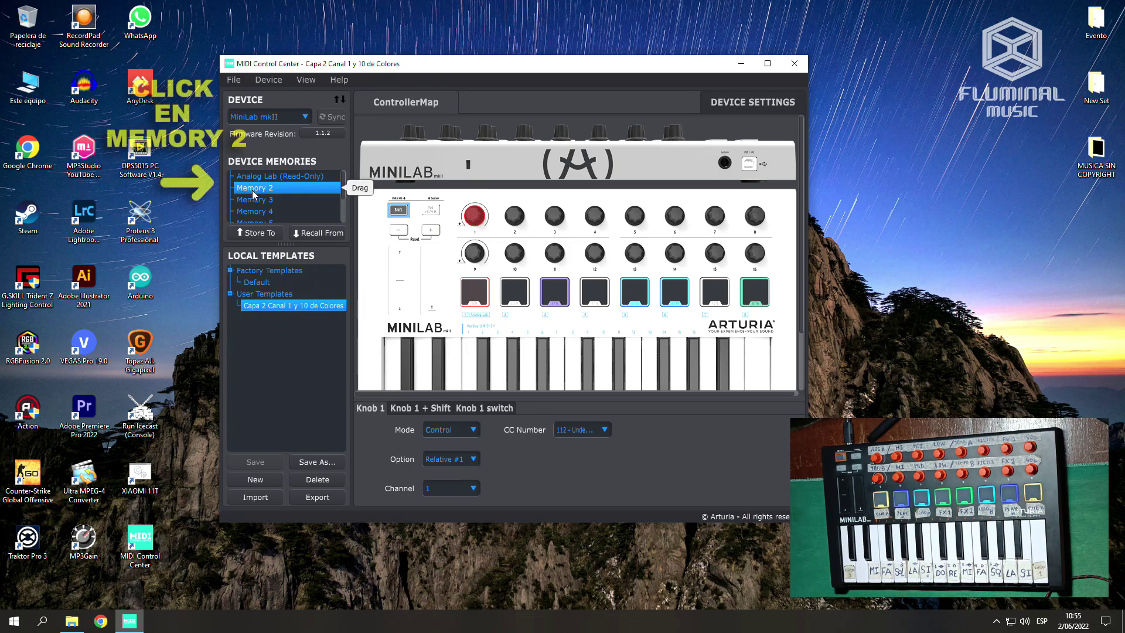
pyautogui.click(239, 234)
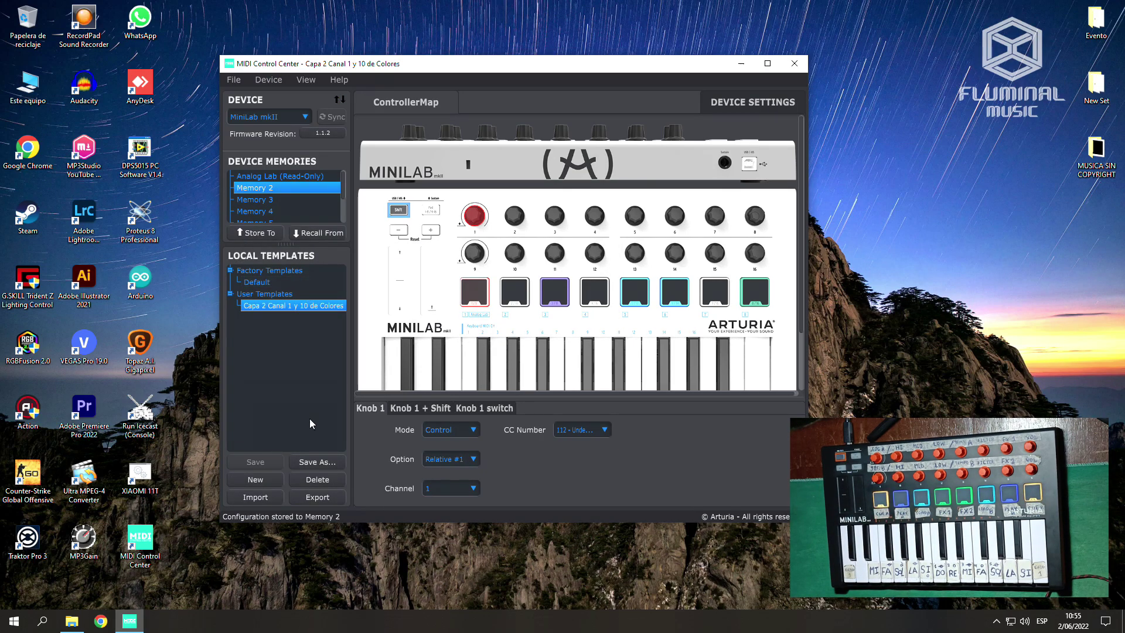
# Review the MiniLab mkII device settings, return to the controller map, and close MIDI Control Center.
pyautogui.click(745, 105)
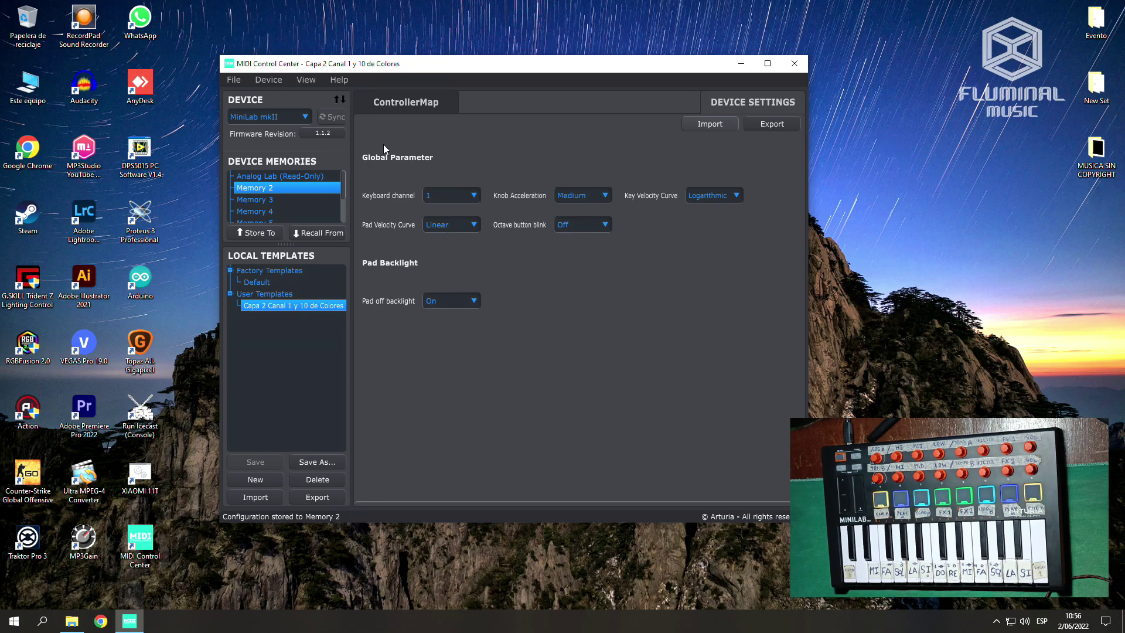
pyautogui.click(409, 106)
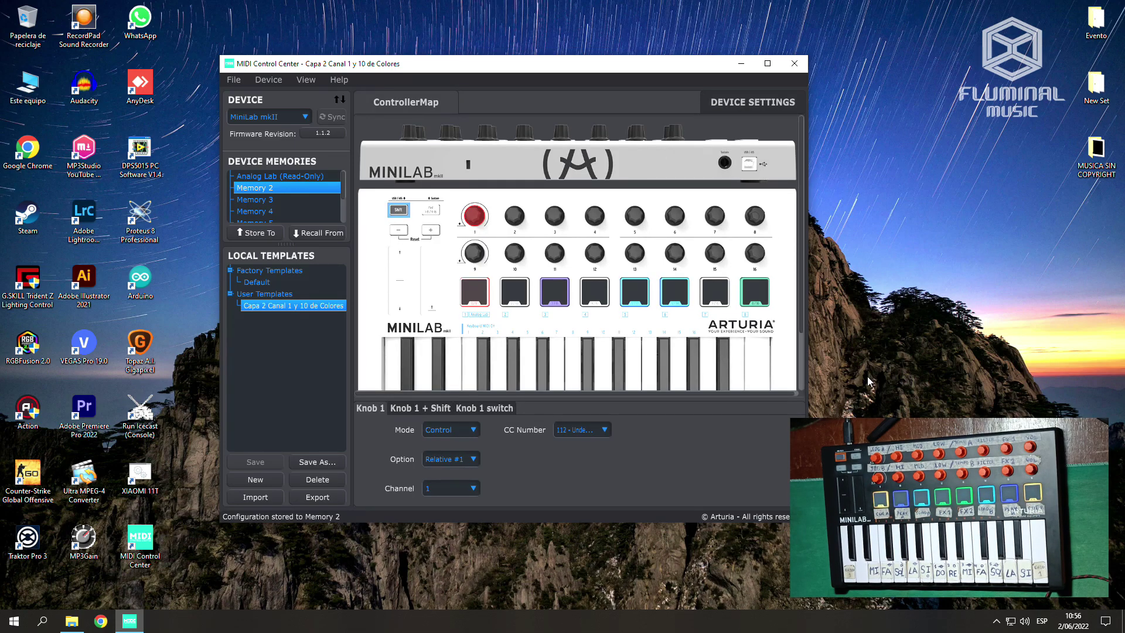
pyautogui.click(795, 65)
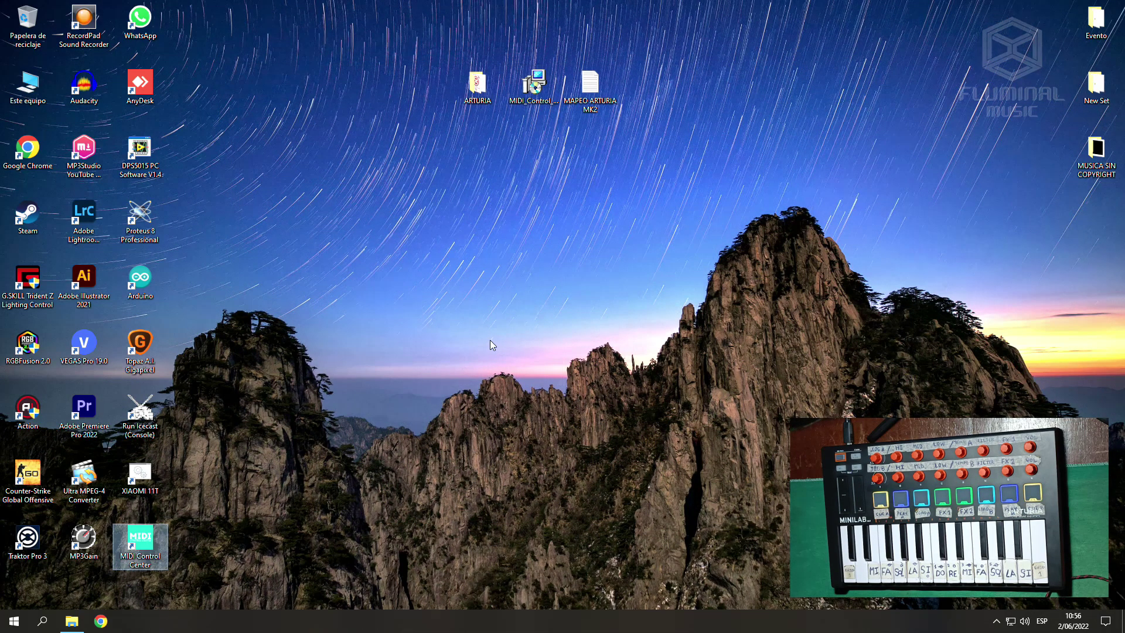
# Switch to Traktor Pro 3 and open the Controller Manager preferences.
pyautogui.click(34, 548)
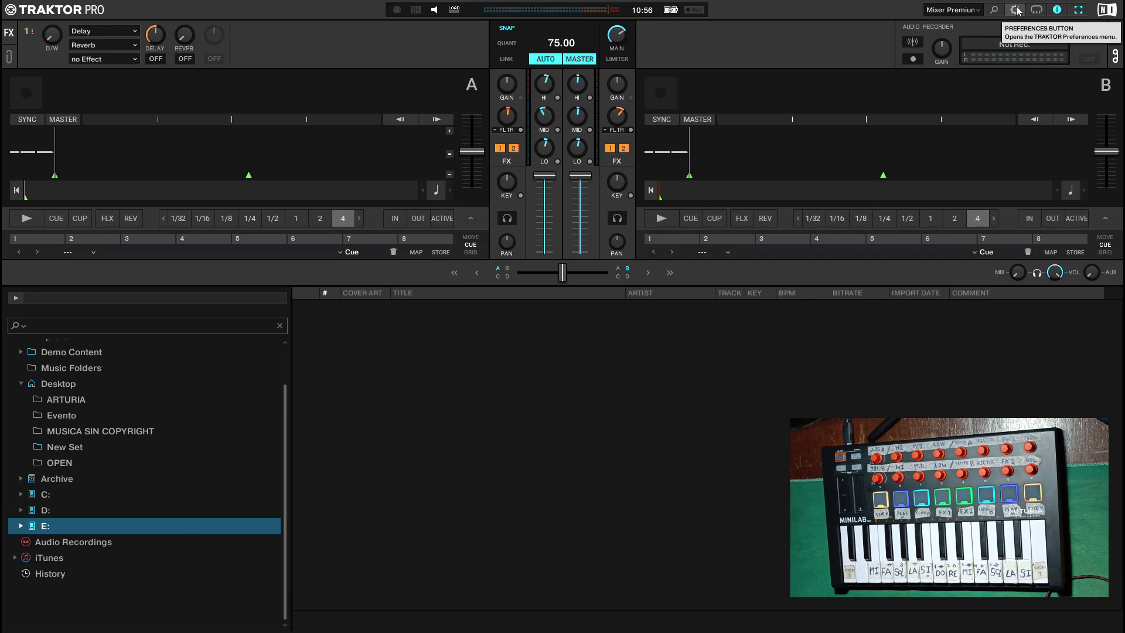
pyautogui.click(1015, 10)
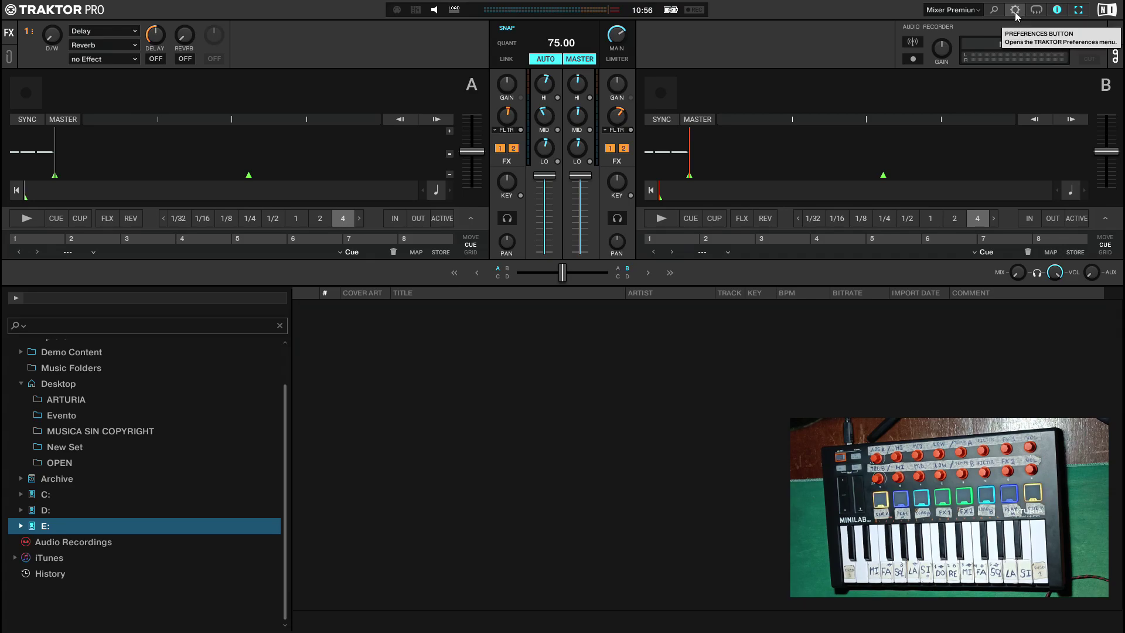
pyautogui.click(1015, 12)
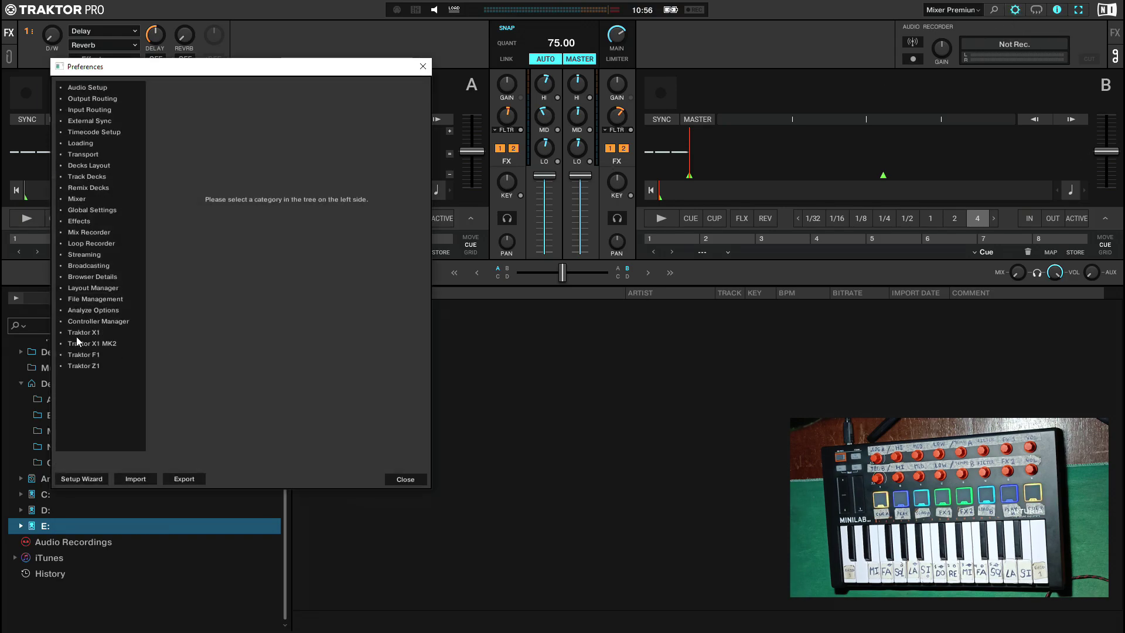
pyautogui.click(74, 321)
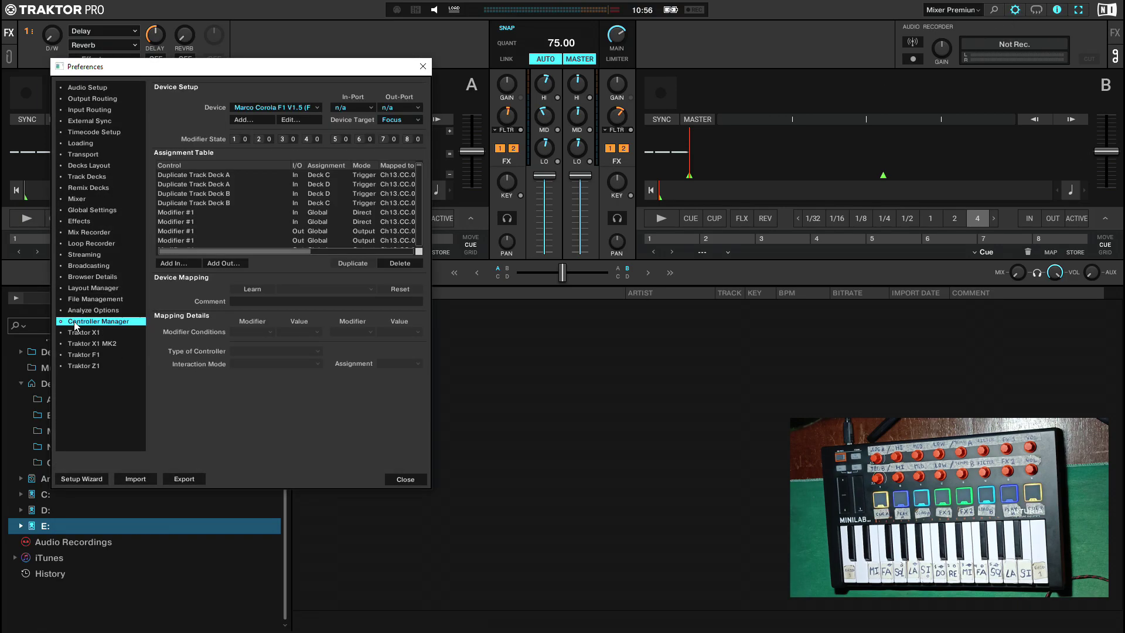
# Add a controller device by importing the mapping file "TSI Arturia Minilab MKII deck A y B" from the ARTURIA folder.
pyautogui.click(243, 120)
pyautogui.moveTo(250, 182)
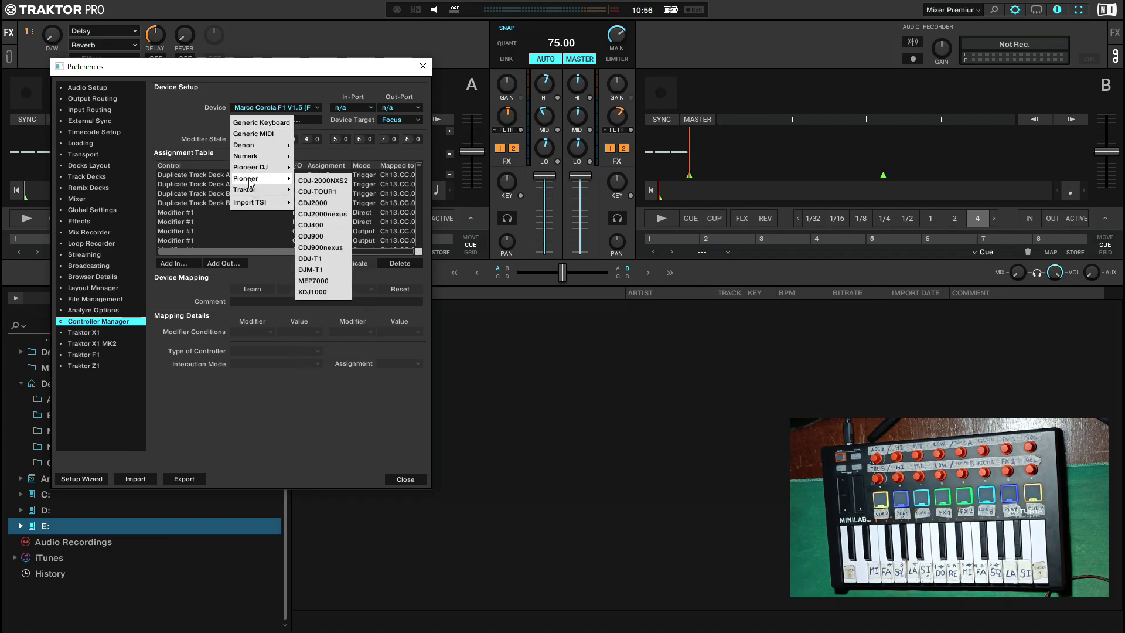
pyautogui.moveTo(262, 203)
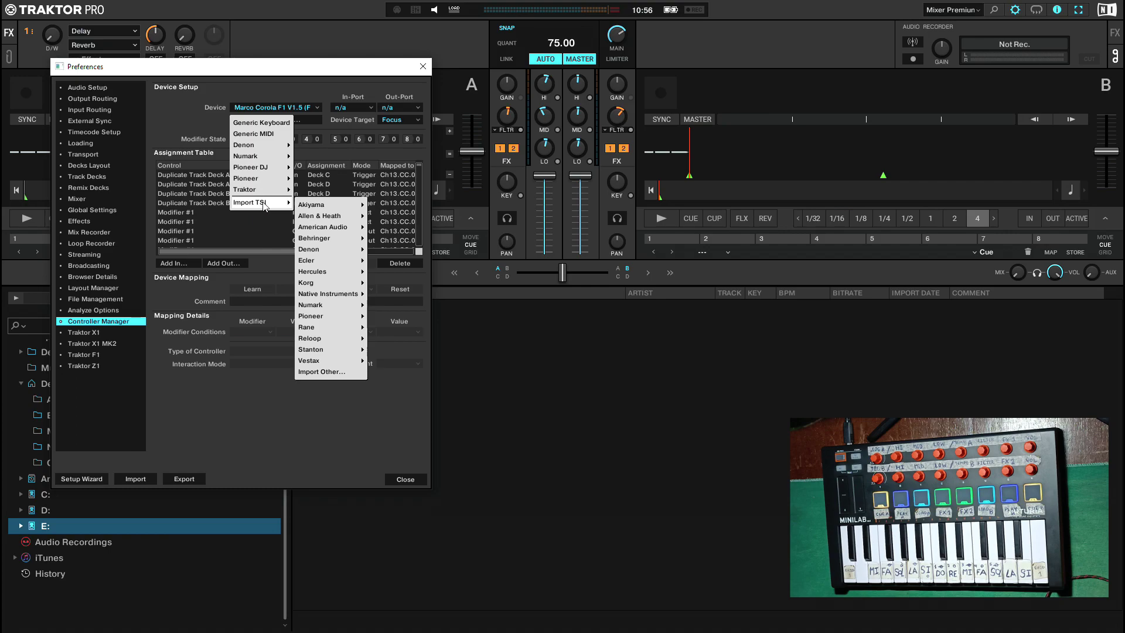
pyautogui.moveTo(323, 340)
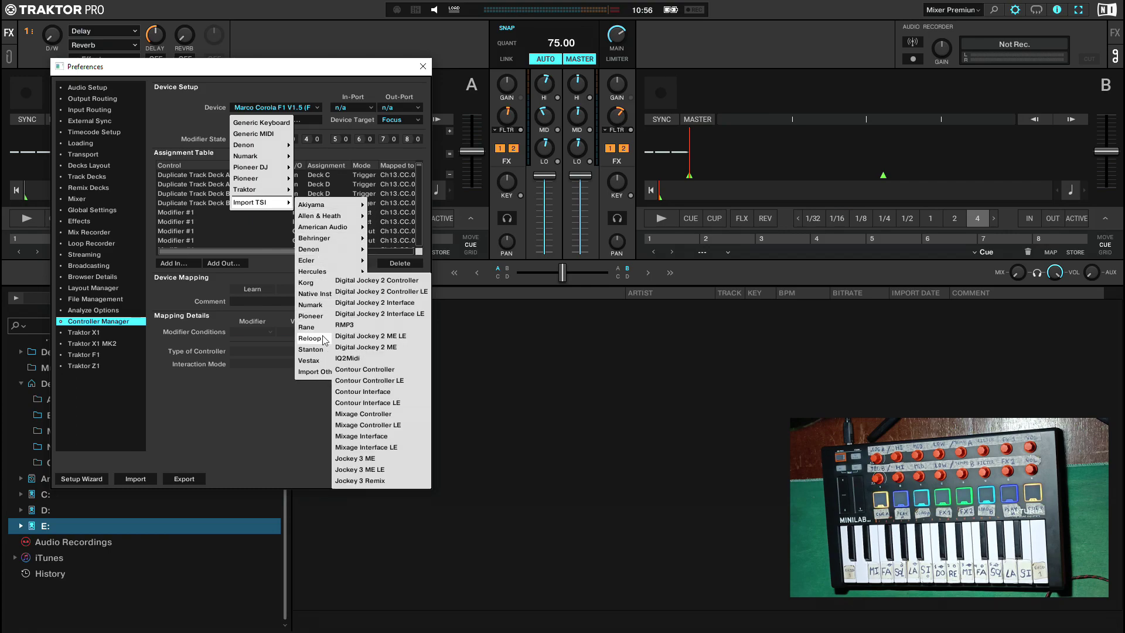
pyautogui.click(325, 375)
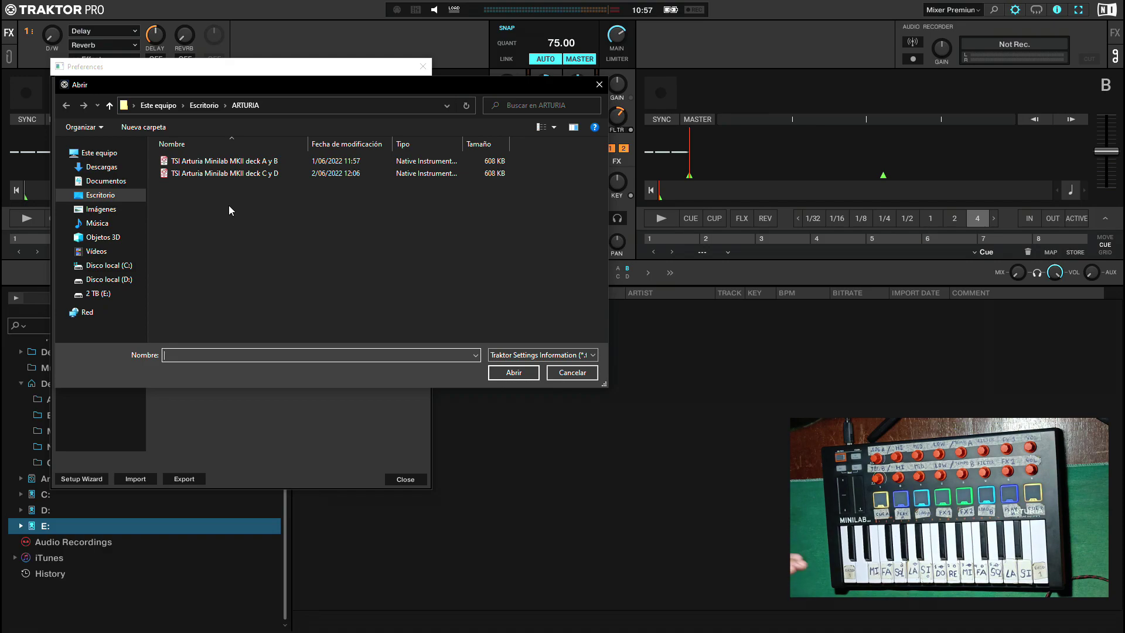
pyautogui.click(222, 160)
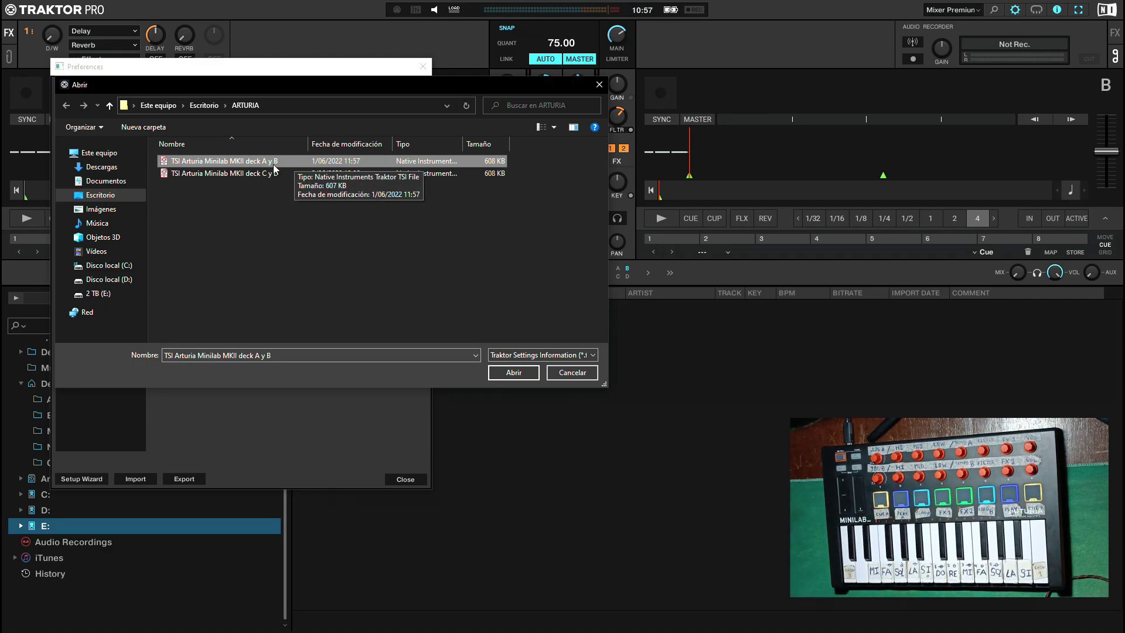
pyautogui.click(511, 371)
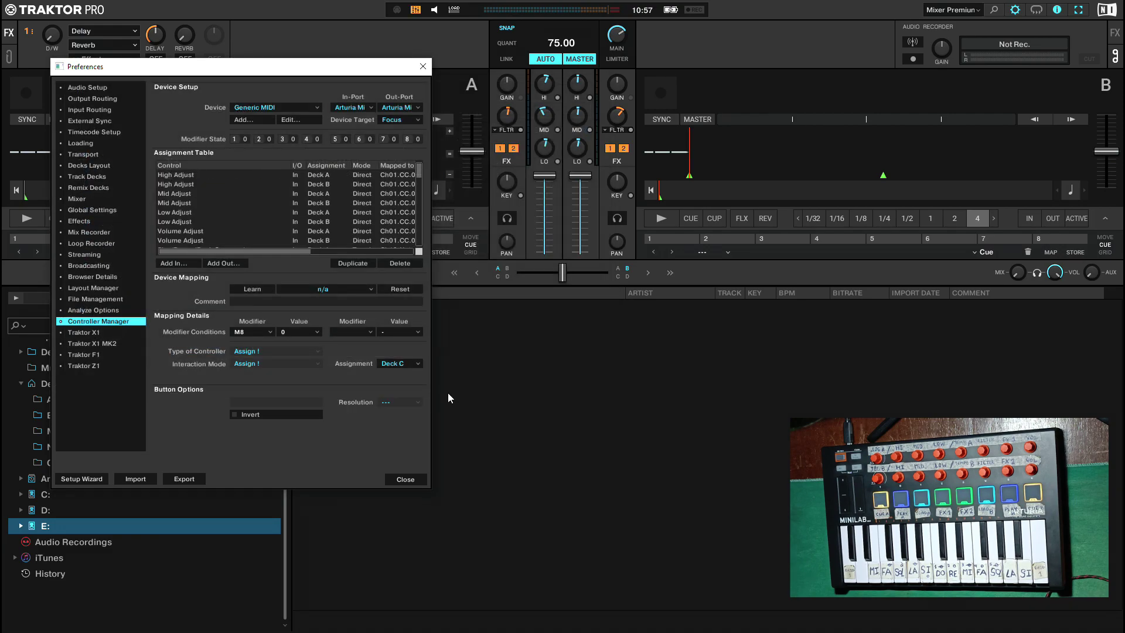
# Look through the imported control assignments in the Generic MIDI device's Assignment Table.
pyautogui.scroll(-10, 297, 200)
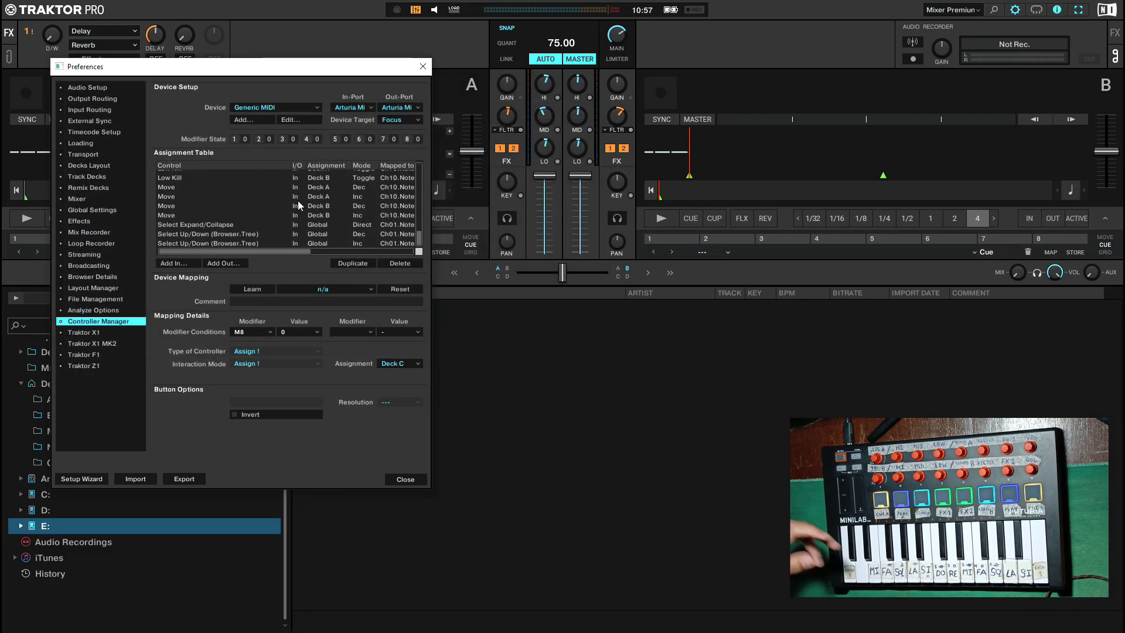
pyautogui.scroll(8, 242, 240)
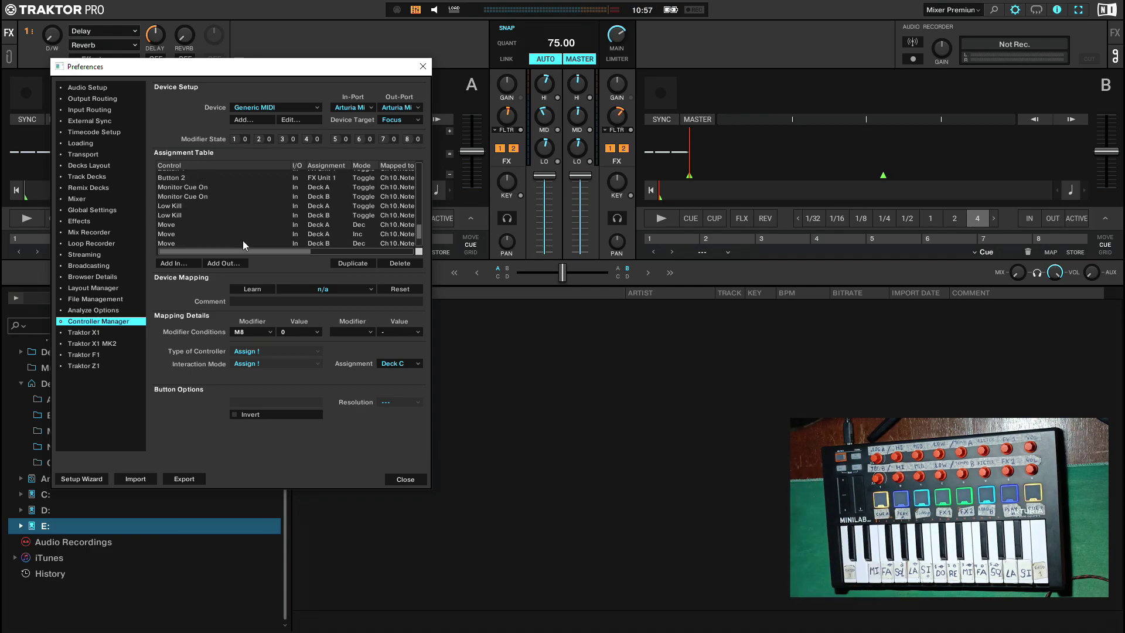
pyautogui.scroll(5, 246, 236)
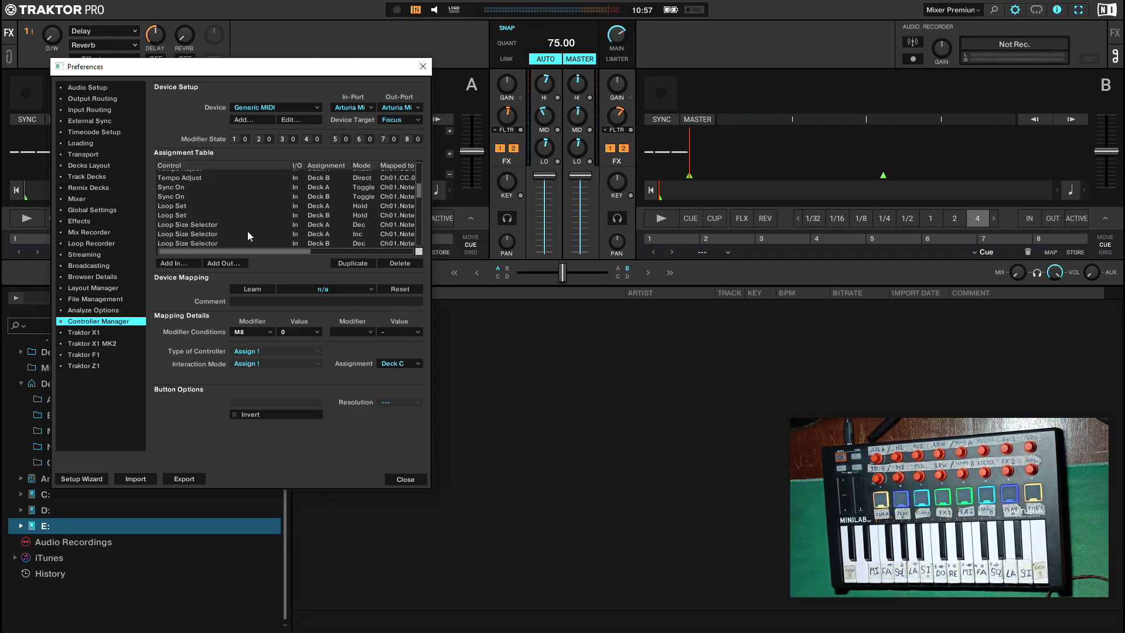
# Reset the Generic MIDI device's In-Port and Out-Port to None, set both to Arturia MiniLab mkII, and close the preferences.
pyautogui.click(355, 107)
pyautogui.click(360, 110)
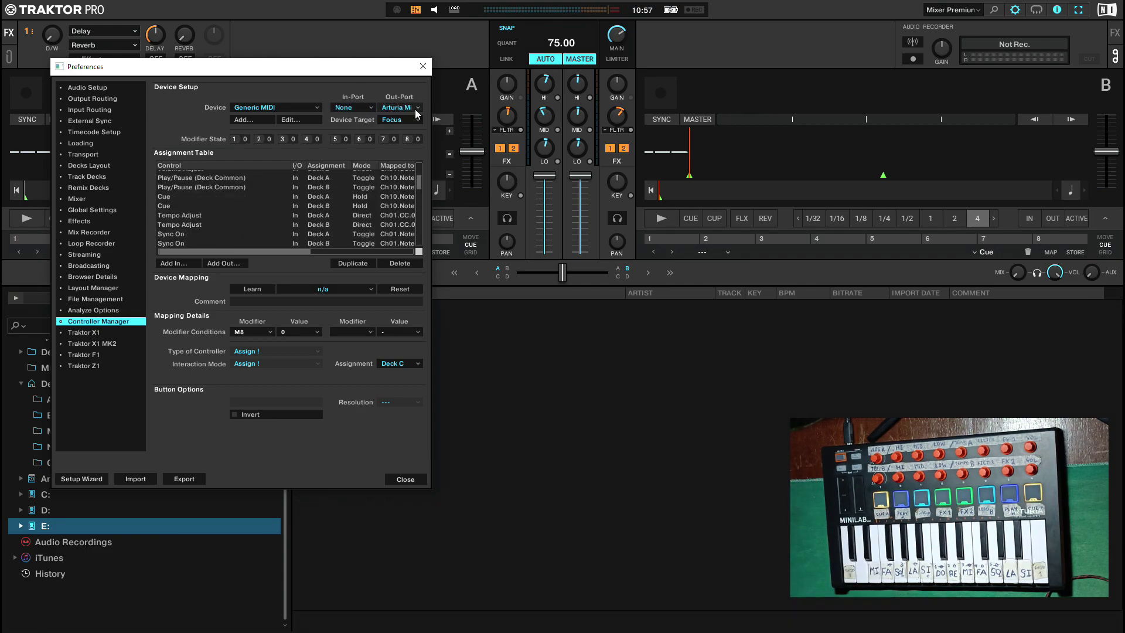
pyautogui.click(346, 108)
pyautogui.click(337, 109)
pyautogui.click(342, 108)
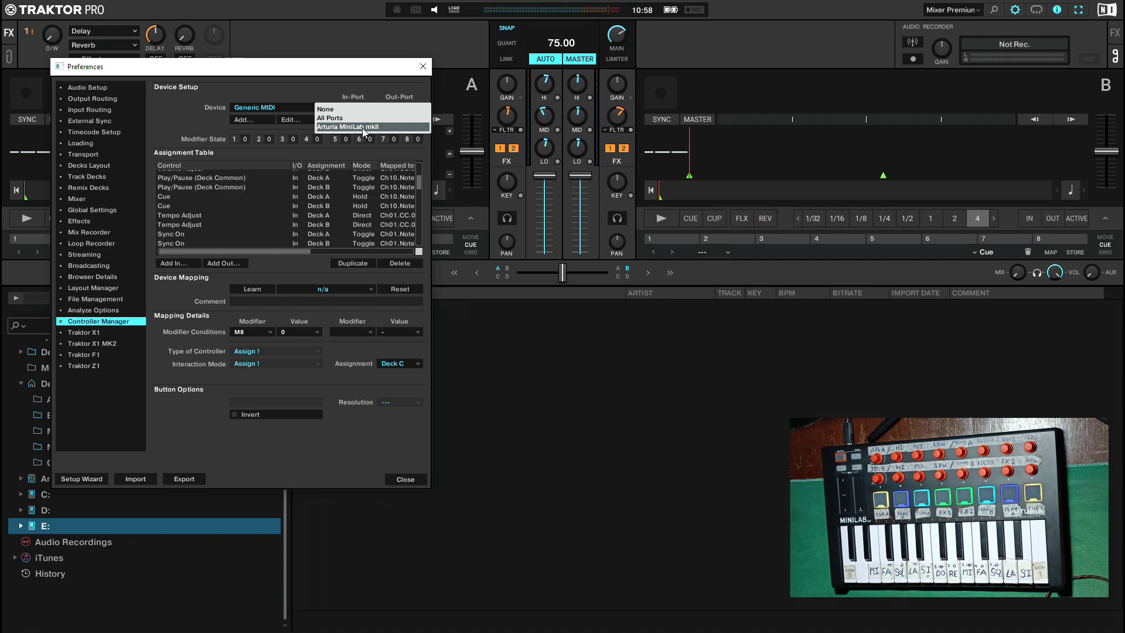
pyautogui.click(365, 127)
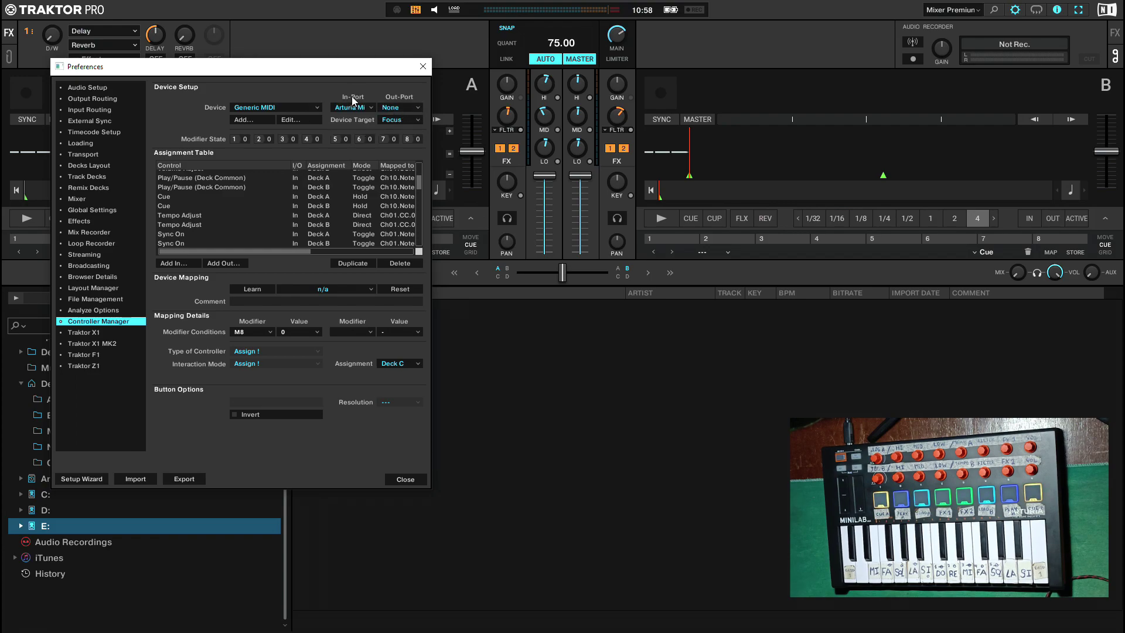
pyautogui.click(399, 108)
pyautogui.click(368, 126)
pyautogui.click(412, 477)
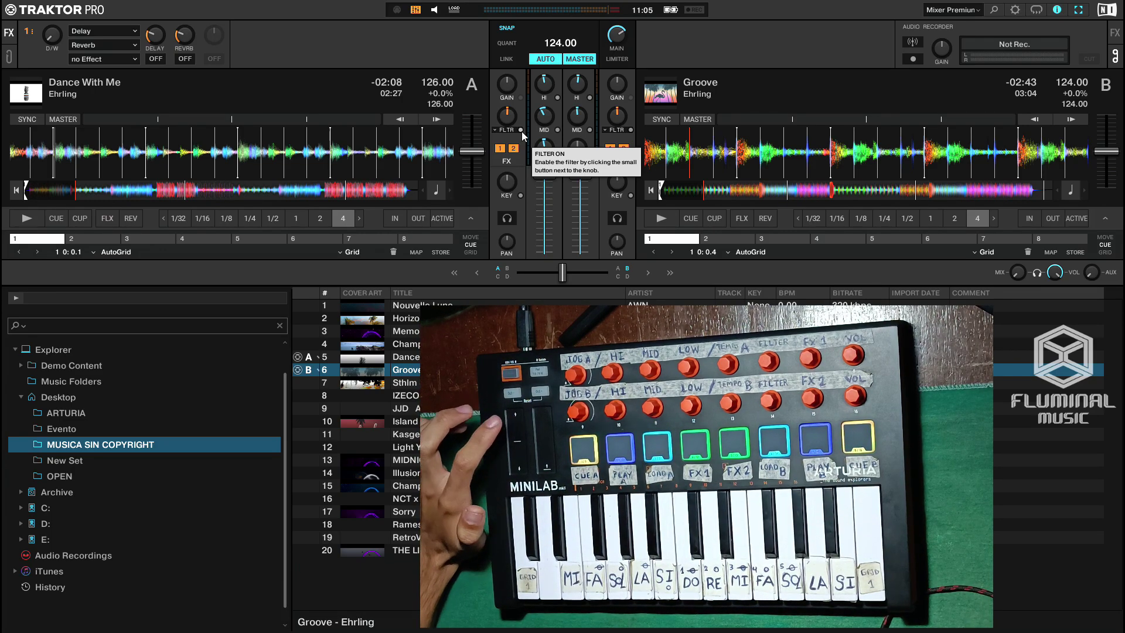
# Browse up and down the MUSICA SIN COPYRIGHT track list, finishing on track 20, THE LIMIT - THYKIER.
pyautogui.press('Up')
pyautogui.press('Up')
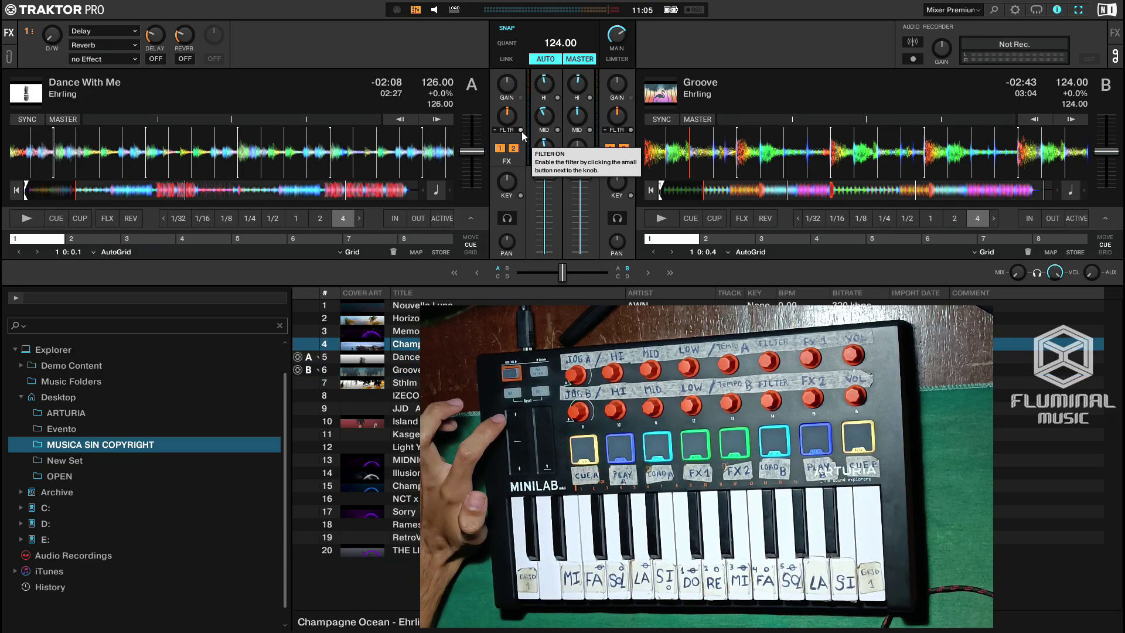
pyautogui.press('Up')
pyautogui.press('Up')
pyautogui.press('Up')
pyautogui.press('Down')
pyautogui.press('Down')
pyautogui.press('Down')
pyautogui.press('Down')
pyautogui.press('Down')
pyautogui.press('Down')
pyautogui.press('Down')
pyautogui.press('Down')
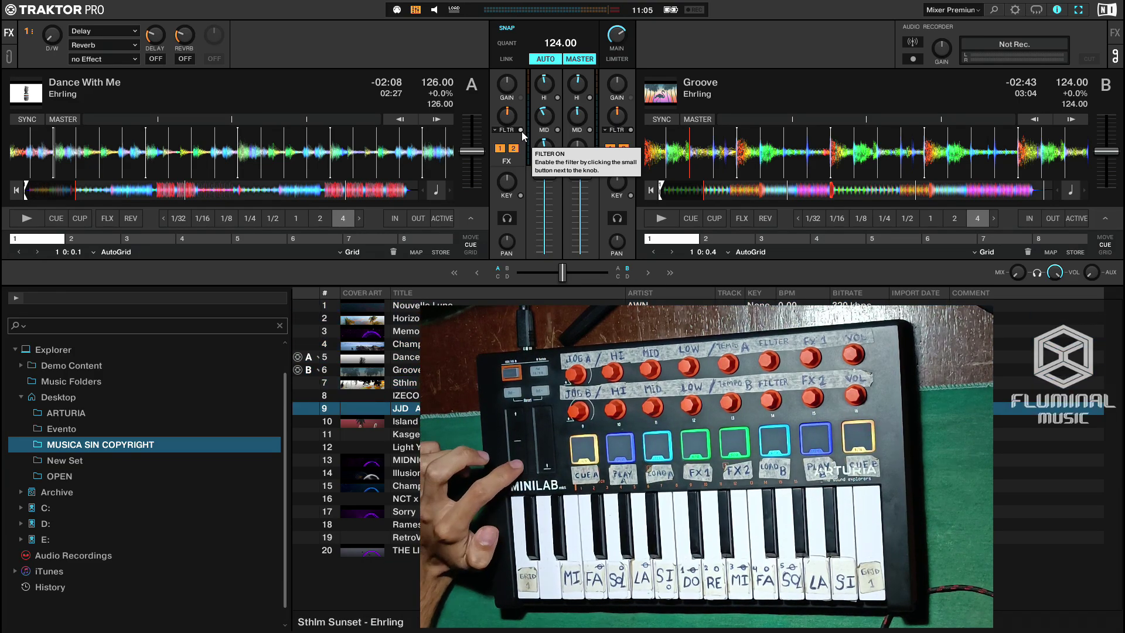
pyautogui.press('Down')
pyautogui.press('Down')
pyautogui.press('Down')
pyautogui.press('Down')
pyautogui.press('Down')
pyautogui.press('Up')
pyautogui.press('Up')
pyautogui.press('Up')
pyautogui.press('Up')
pyautogui.press('Up')
pyautogui.press('Up')
pyautogui.press('Up')
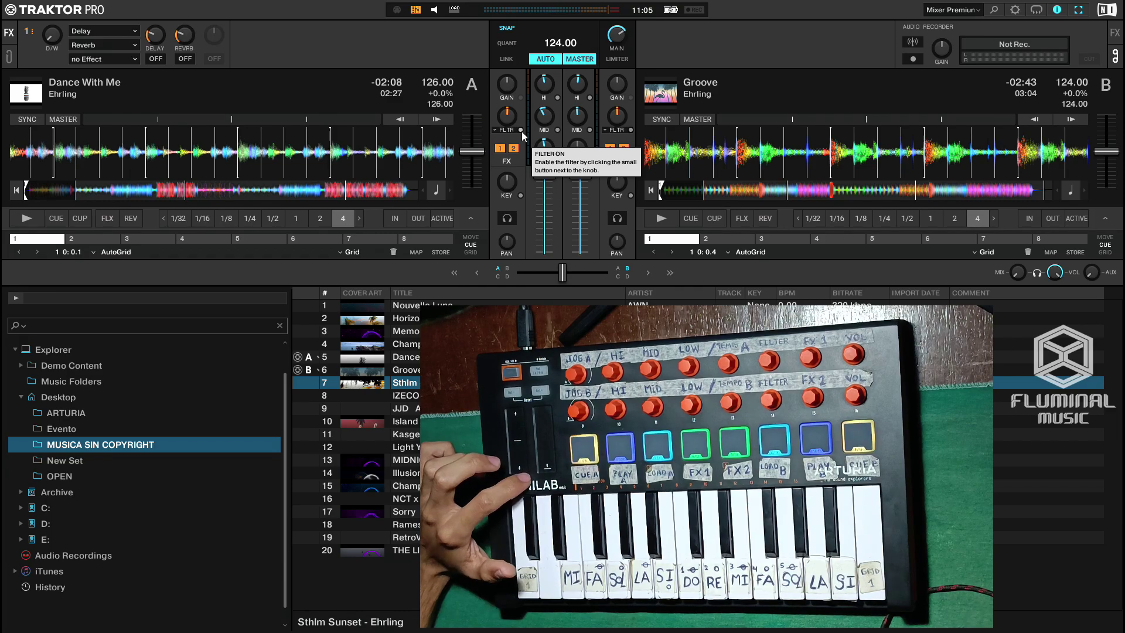
pyautogui.press('Down')
pyautogui.press('Down')
pyautogui.press('Down')
pyautogui.press('Down')
pyautogui.press('Down')
pyautogui.press('Down')
pyautogui.press('Down')
pyautogui.press('Down')
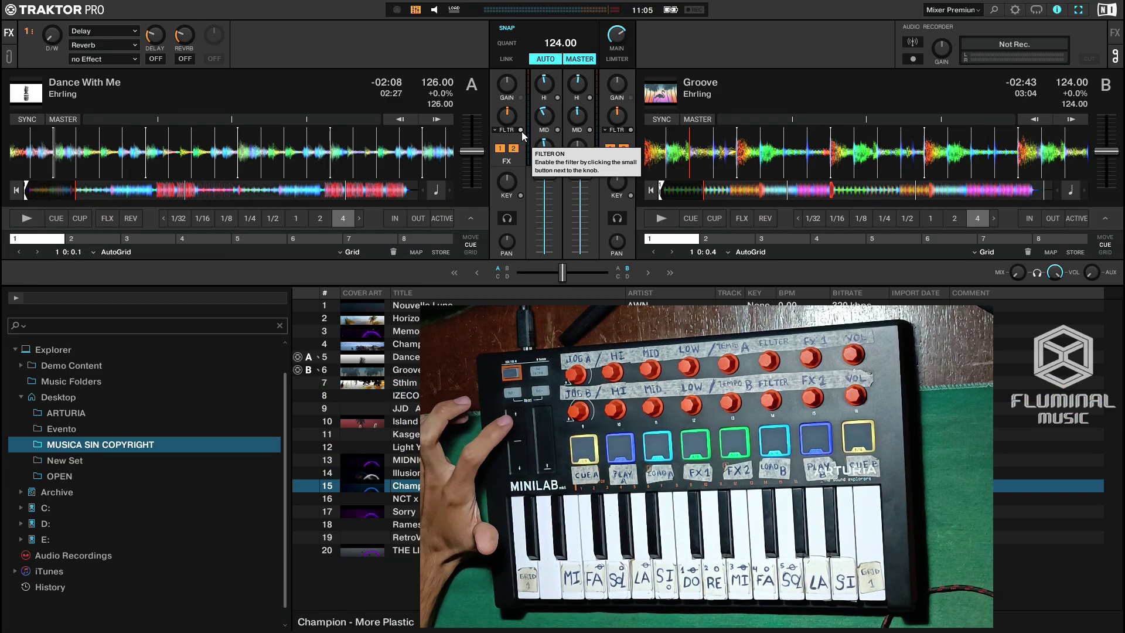
pyautogui.press('Up')
pyautogui.press('Up')
pyautogui.press('Up')
pyautogui.press('Up')
pyautogui.press('Up')
pyautogui.press('Up')
pyautogui.press('Up')
pyautogui.press('Up')
pyautogui.press('Up')
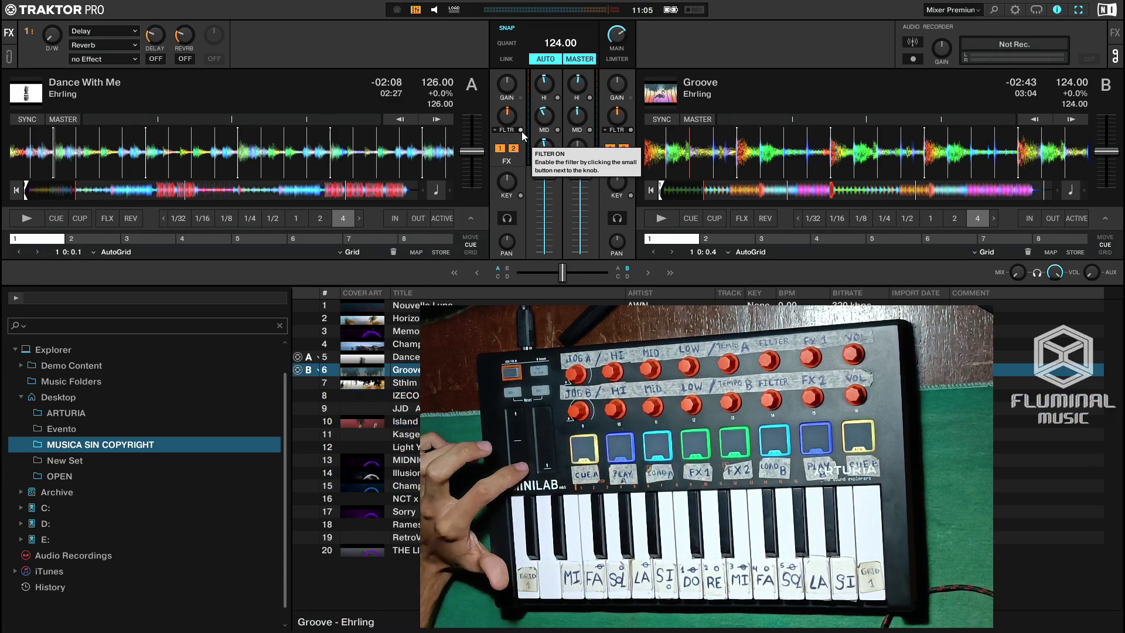
pyautogui.press('Down')
pyautogui.press('Down')
pyautogui.press('Down')
pyautogui.press('Down')
pyautogui.press('Down')
pyautogui.press('Down')
pyautogui.press('Down')
pyautogui.press('Down')
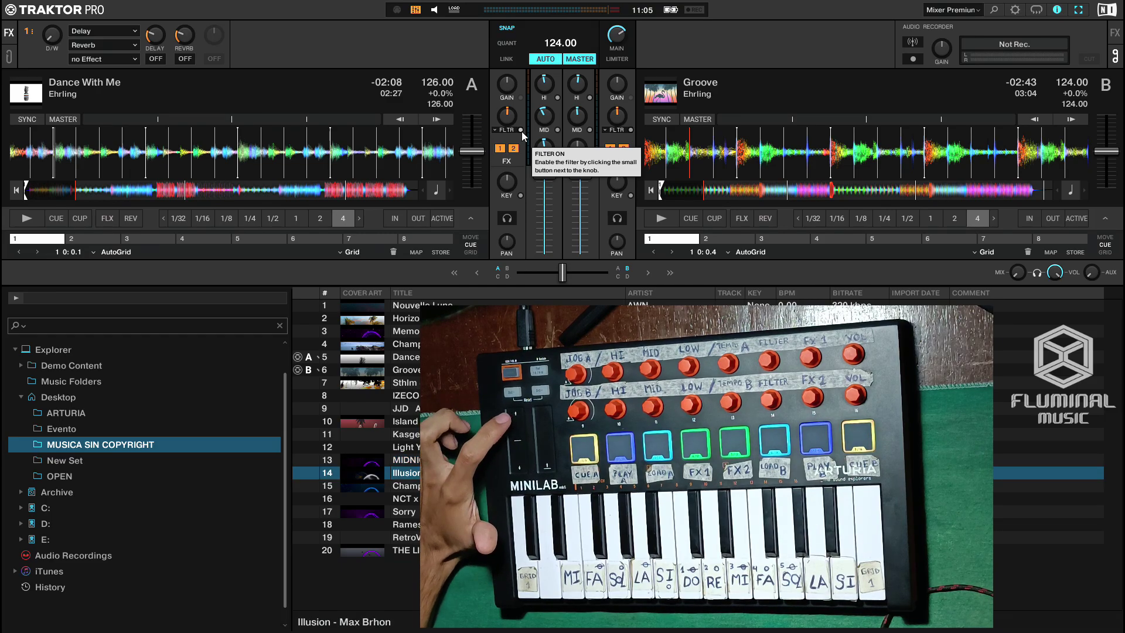
pyautogui.press('Up')
pyautogui.press('Up')
pyautogui.press('Up')
pyautogui.press('Up')
pyautogui.press('Up')
pyautogui.press('Up')
pyautogui.press('Up')
pyautogui.press('Up')
pyautogui.press('Up')
pyautogui.press('Up')
pyautogui.press('Up')
pyautogui.press('Up')
pyautogui.press('Up')
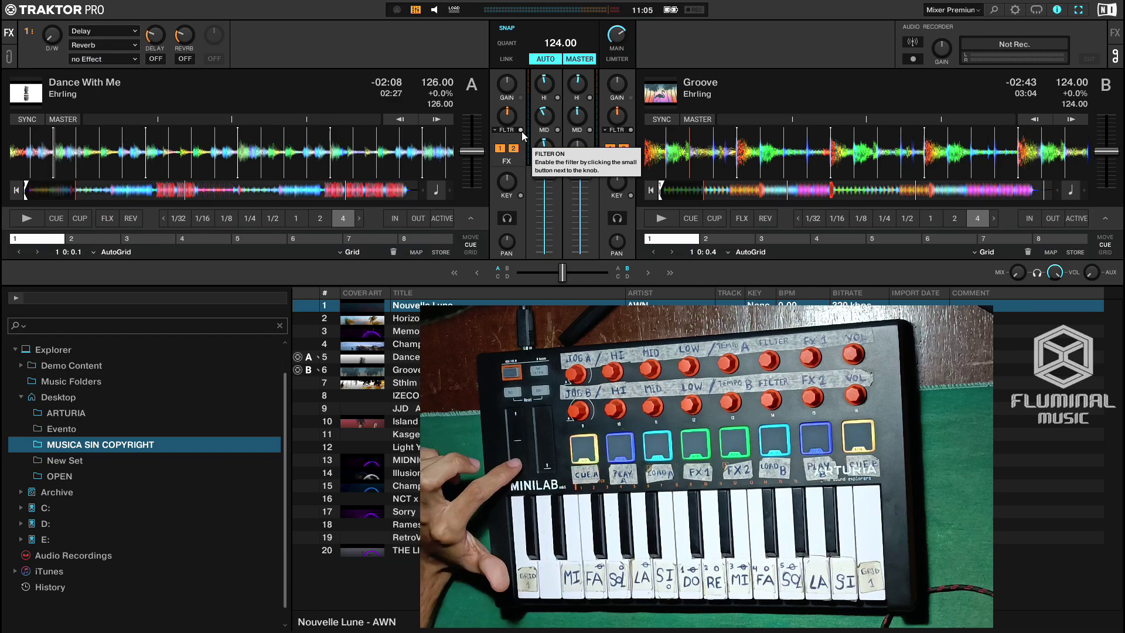
pyautogui.press('Down')
pyautogui.press('Down')
pyautogui.press('Down')
pyautogui.press('Down')
pyautogui.press('Down')
pyautogui.press('Down')
pyautogui.press('Down')
pyautogui.press('Down')
pyautogui.press('Down')
pyautogui.press('Down')
pyautogui.press('Down')
pyautogui.press('Down')
pyautogui.press('Down')
pyautogui.press('Down')
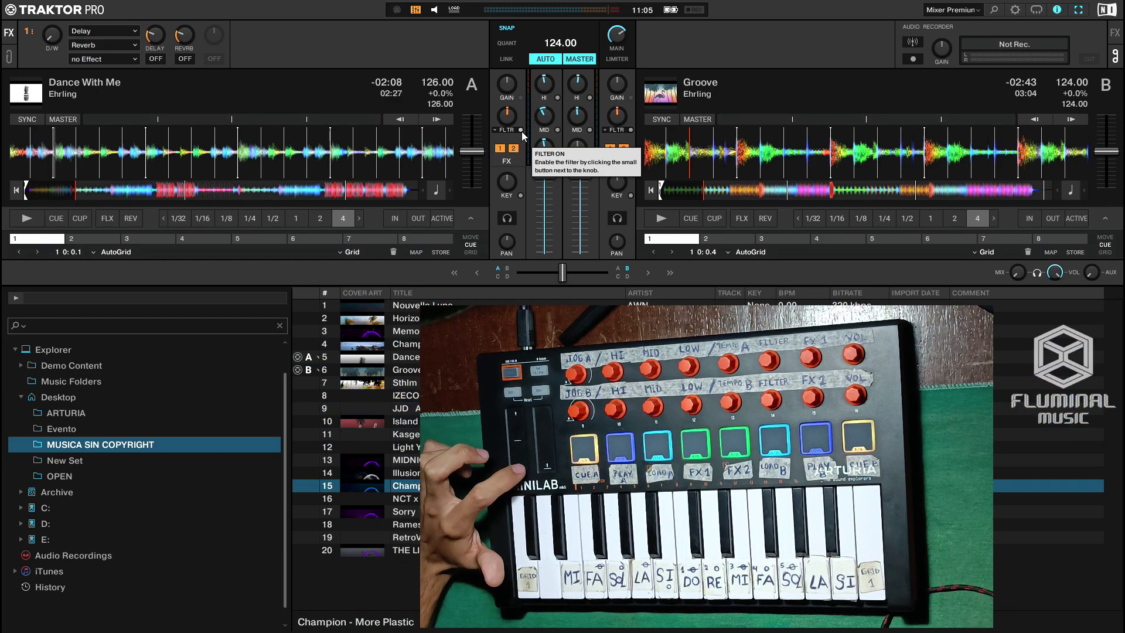
pyautogui.press('Down')
pyautogui.press('Down')
pyautogui.press('Down')
pyautogui.press('Down')
pyautogui.press('Down')
pyautogui.press('Up')
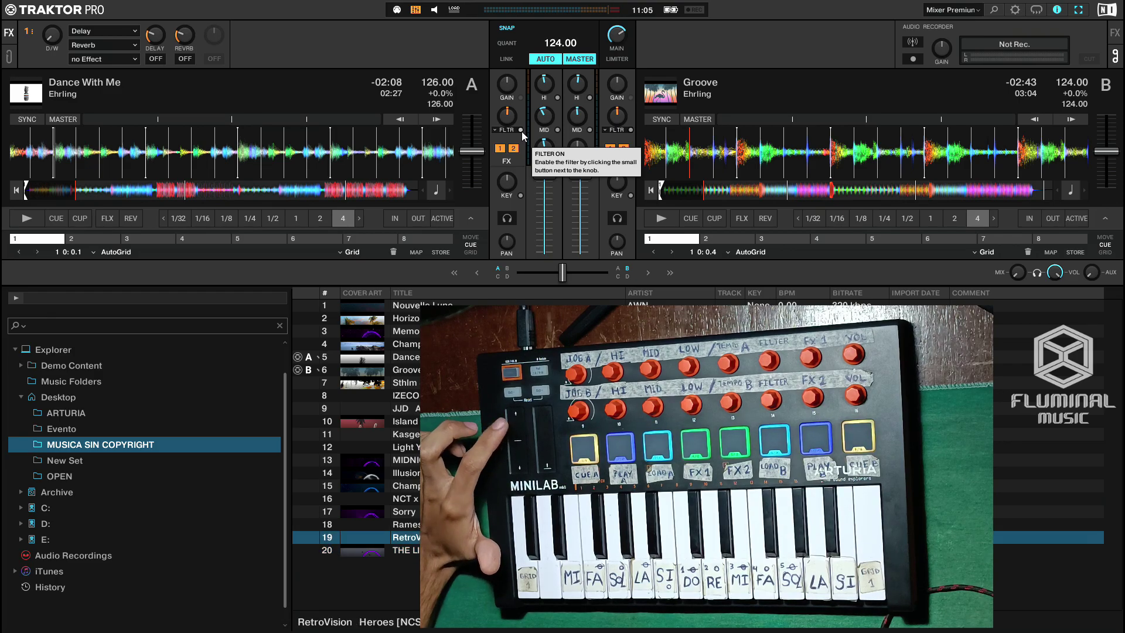
pyautogui.press('Up')
pyautogui.press('Down')
pyautogui.press('Down')
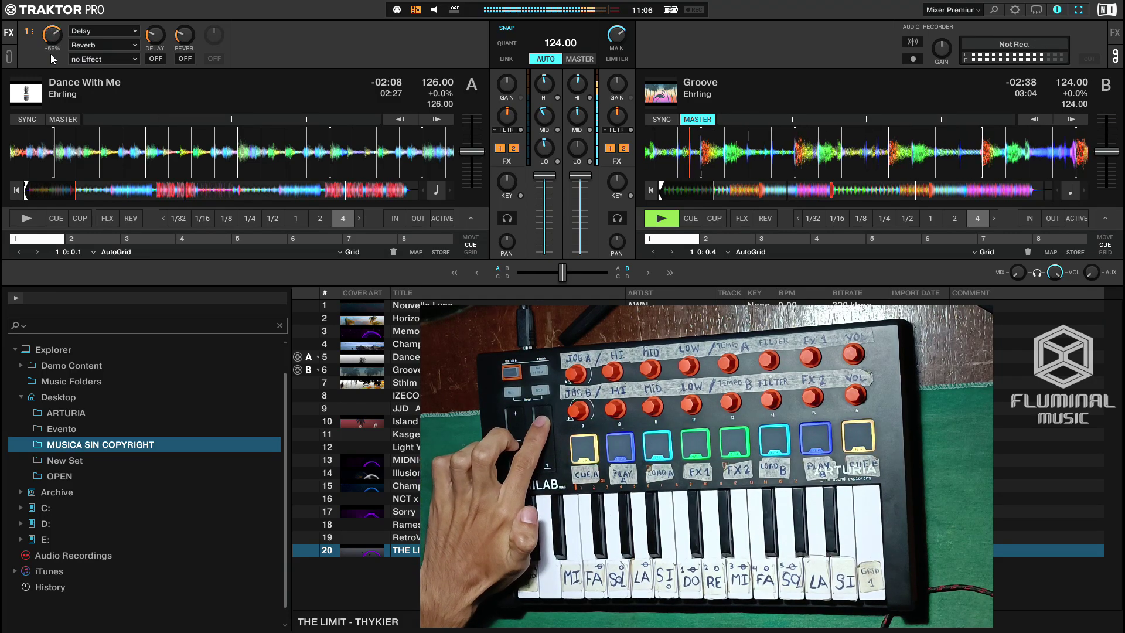
# Turn down the dry/wet amount of FX unit 1 and move deck B's playback to just before the first drop of Illusion.
pyautogui.moveTo(53, 39); pyautogui.dragTo(47, 54)
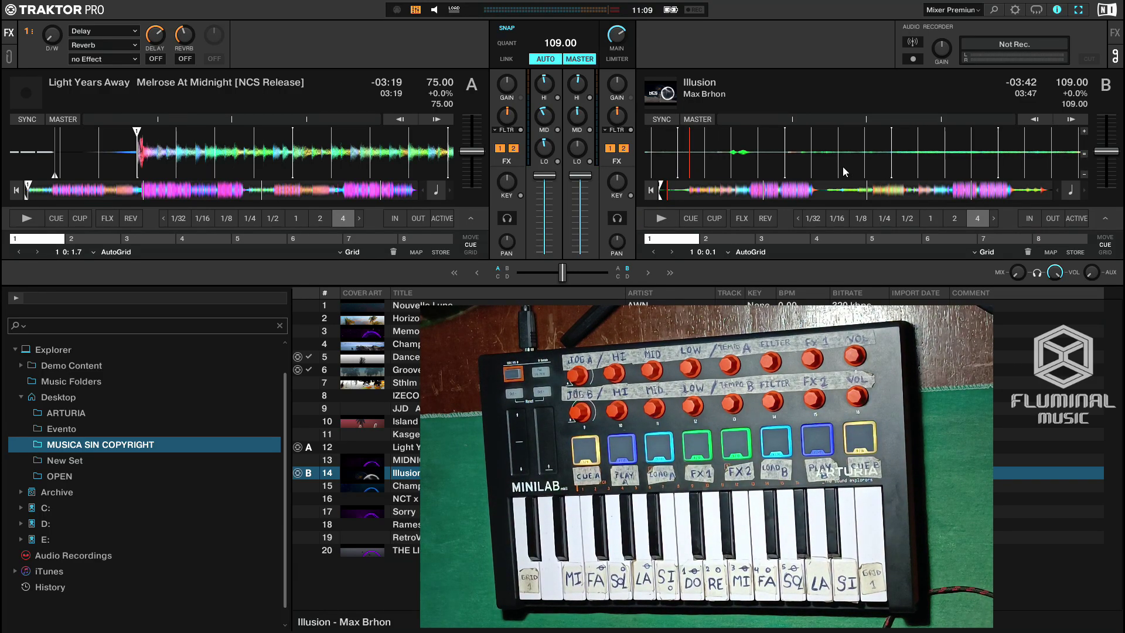
pyautogui.click(748, 192)
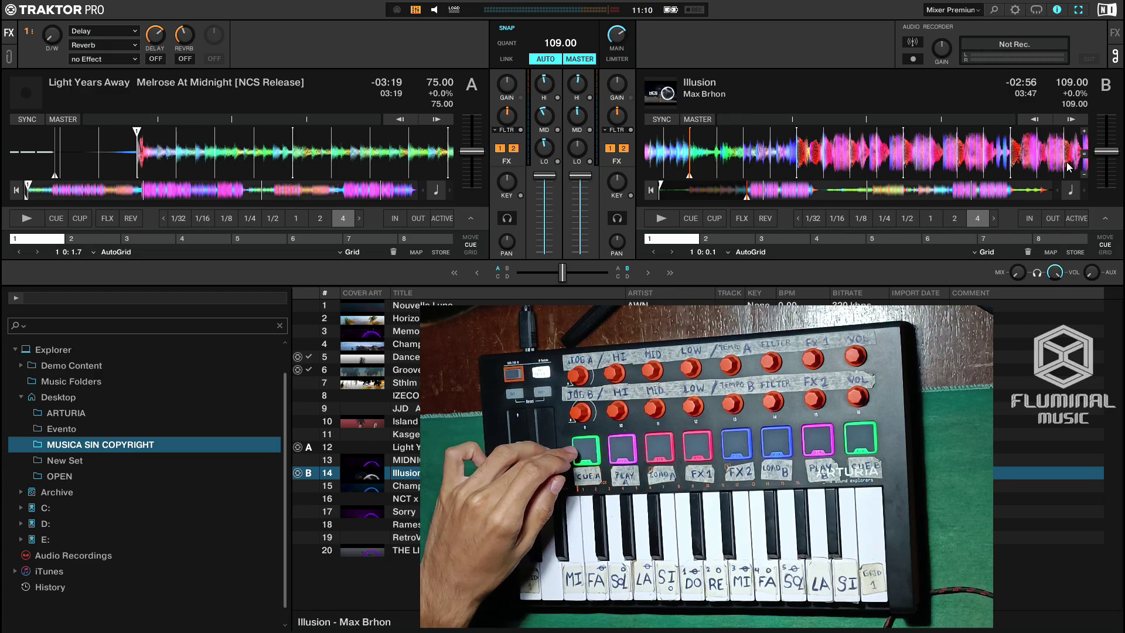
# Toggle the headphone pre-listen on and off for deck A and enable it for deck B.
pyautogui.click(508, 225)
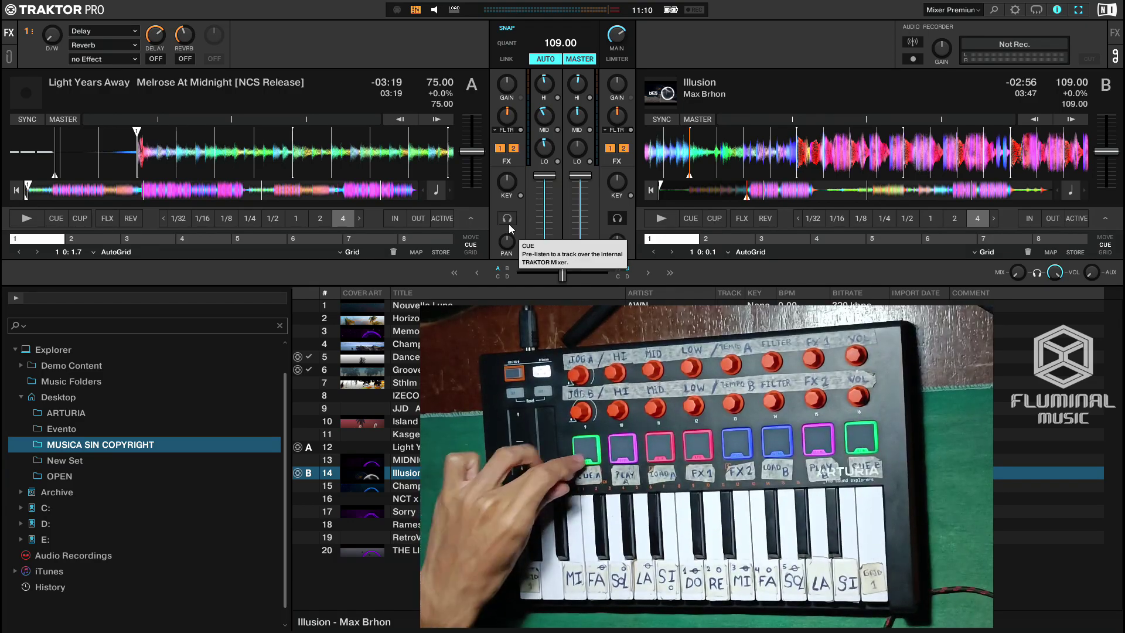
pyautogui.click(509, 223)
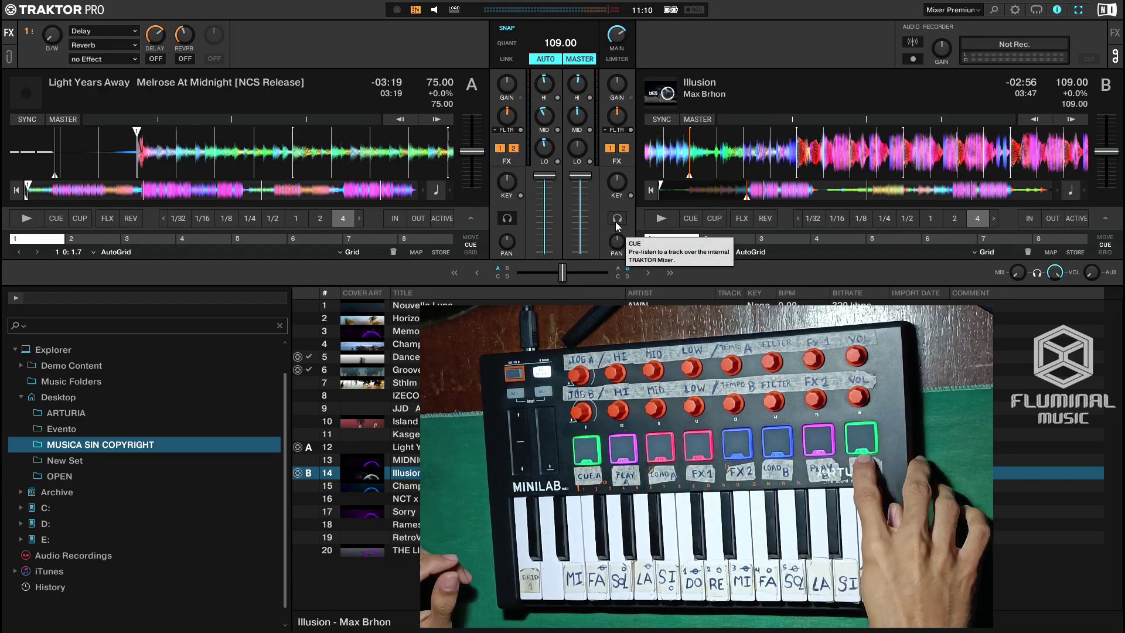
pyautogui.click(616, 221)
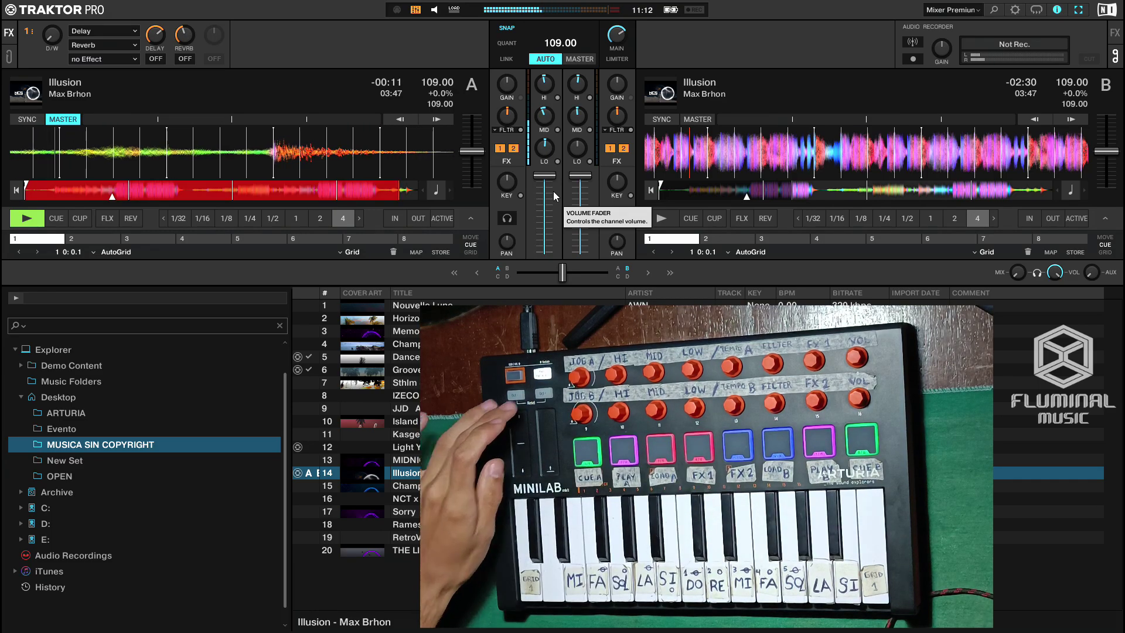
# Move deck A's playback back to the build-up of Illusion and set the loop size to 8 beats on decks A and B.
pyautogui.click(86, 193)
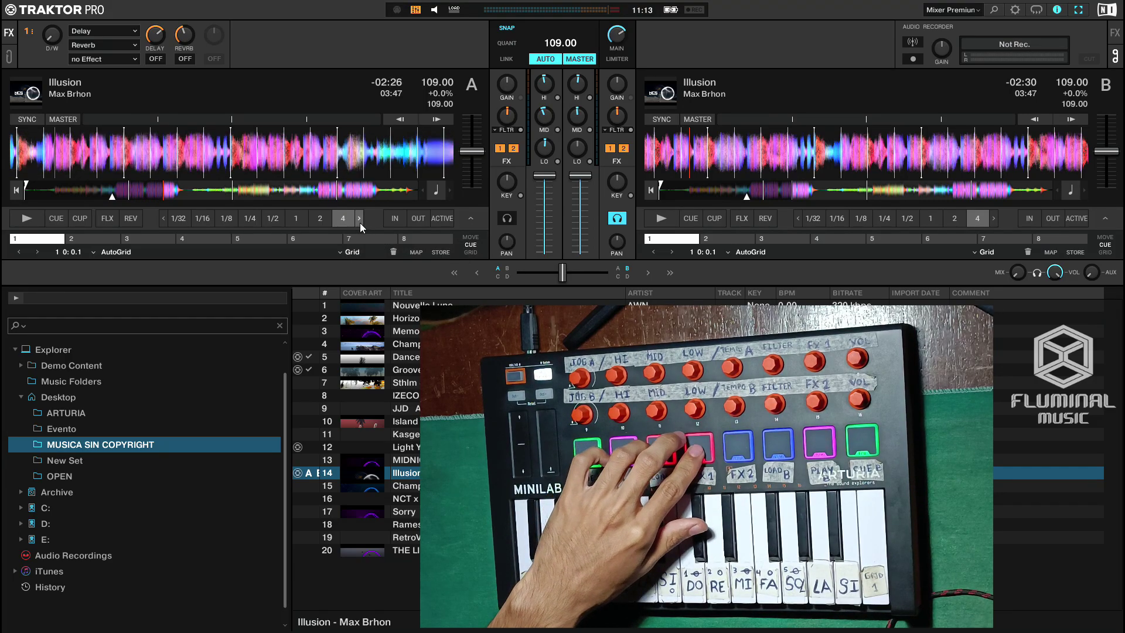
pyautogui.click(342, 219)
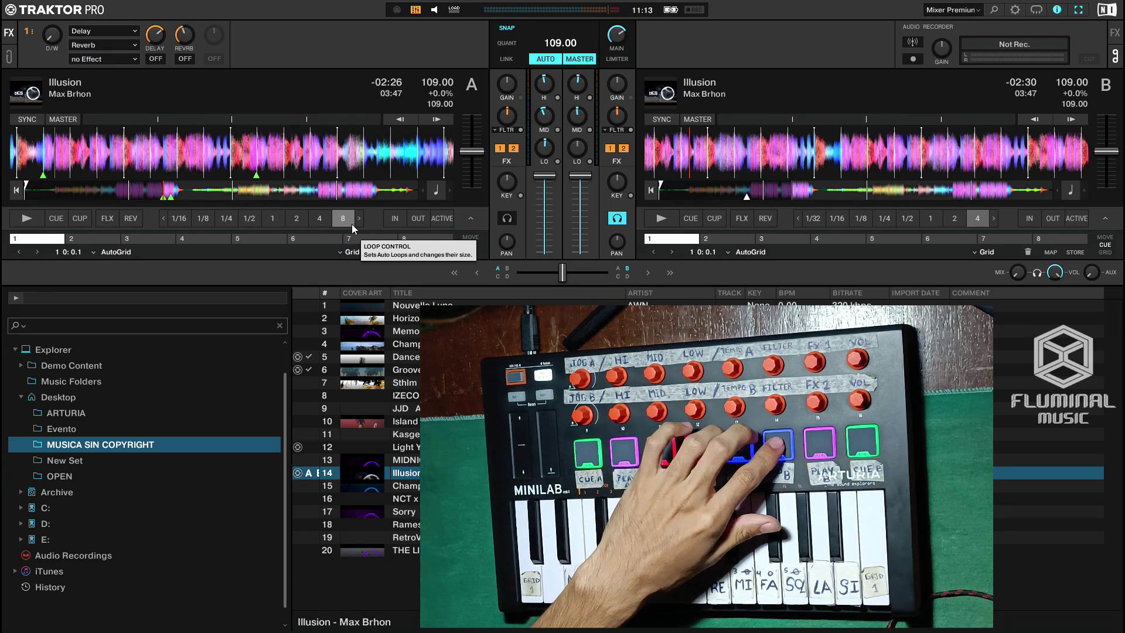
pyautogui.click(994, 219)
pyautogui.click(976, 219)
pyautogui.click(977, 218)
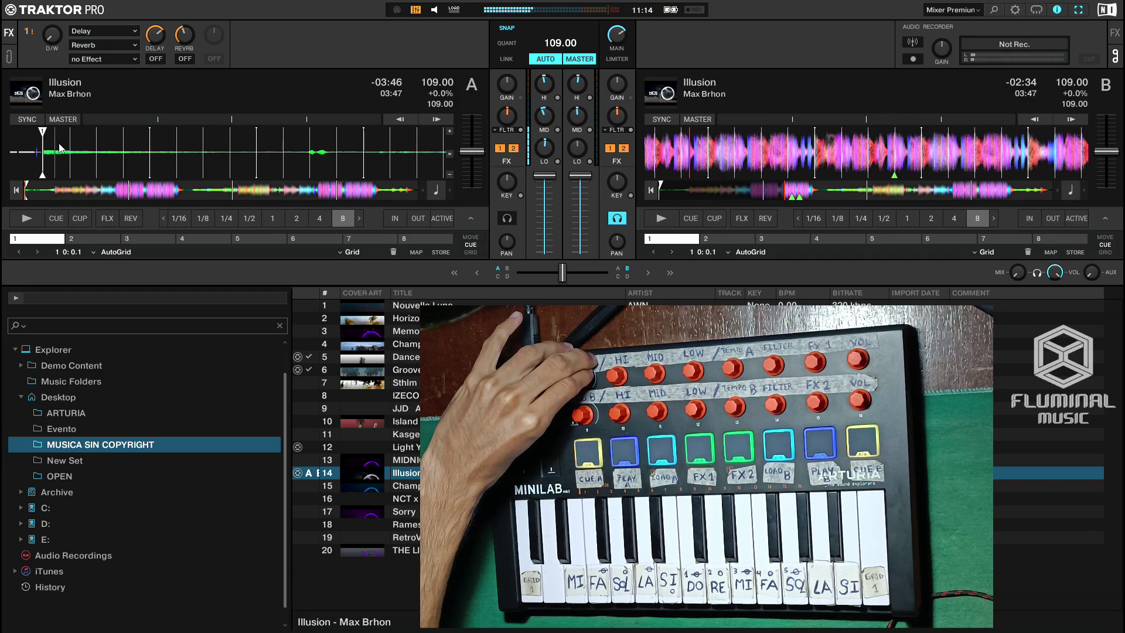
# Move deck A's playback forward to the start of its first drop and toggle Sync on deck B.
pyautogui.click(109, 193)
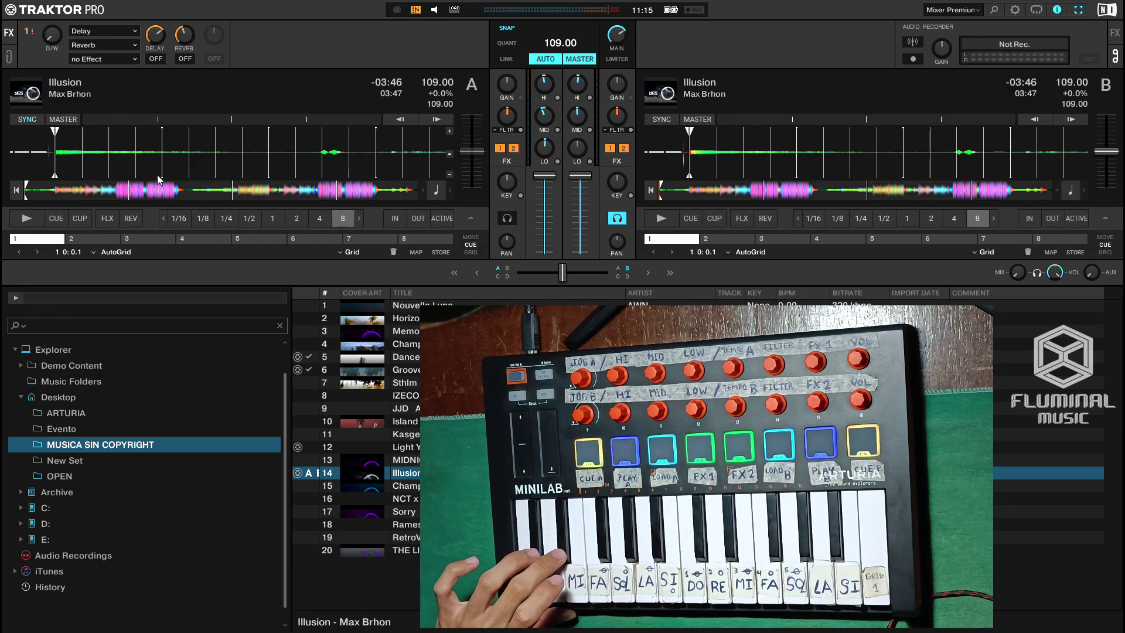
pyautogui.click(664, 122)
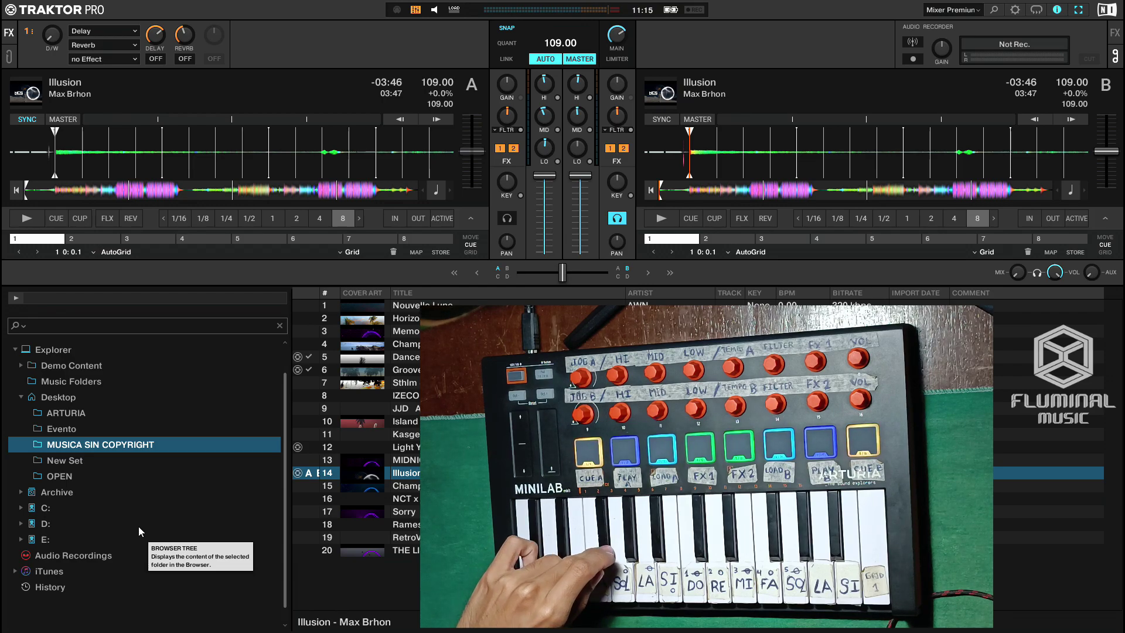
# Browse the folder tree up to Track Collection, down through the drives to iTunes, and back up to Demo Content.
pyautogui.press('Up')
pyautogui.press('Up')
pyautogui.press('Up')
pyautogui.press('Up')
pyautogui.press('Up')
pyautogui.press('Up')
pyautogui.press('Up')
pyautogui.press('Up')
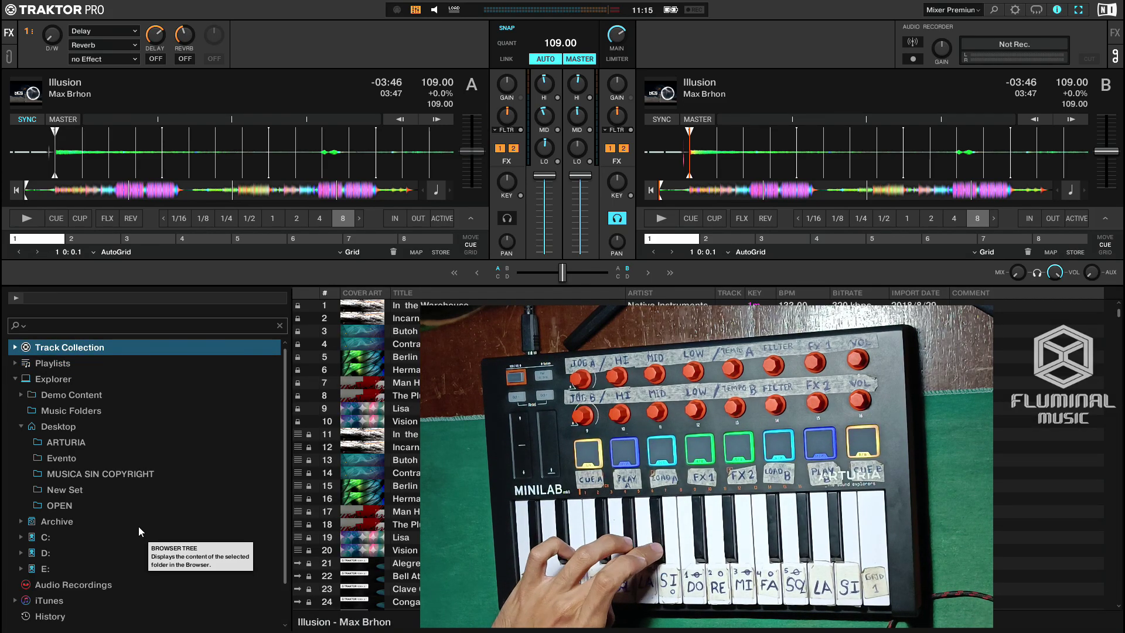
pyautogui.press('Down')
pyautogui.press('Down')
pyautogui.press('Down')
pyautogui.press('Down')
pyautogui.press('Down')
pyautogui.press('Down')
pyautogui.press('Down')
pyautogui.press('Down')
pyautogui.press('Down')
pyautogui.press('Down')
pyautogui.press('Down')
pyautogui.press('Down')
pyautogui.press('Down')
pyautogui.press('Down')
pyautogui.press('Down')
pyautogui.press('Down')
pyautogui.press('Down')
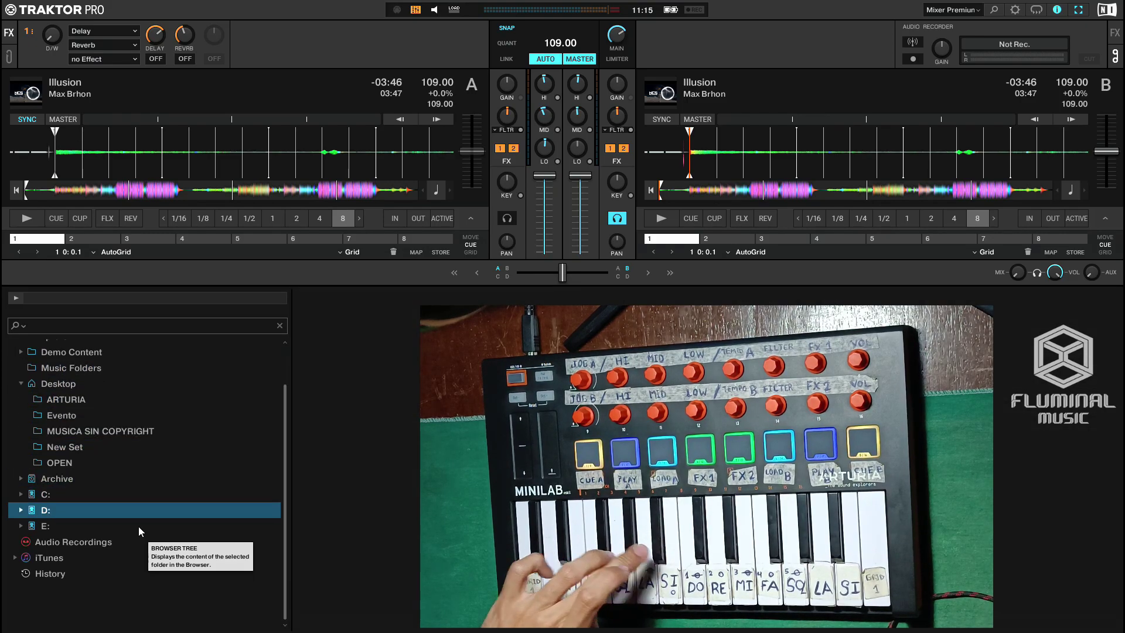
pyautogui.press('Up')
pyautogui.press('Up')
pyautogui.press('Up')
pyautogui.press('Up')
pyautogui.press('Up')
pyautogui.press('Up')
pyautogui.press('Up')
pyautogui.press('Up')
pyautogui.press('Up')
pyautogui.press('Up')
pyautogui.press('Up')
pyautogui.press('Up')
pyautogui.press('Up')
pyautogui.press('Up')
pyautogui.press('Up')
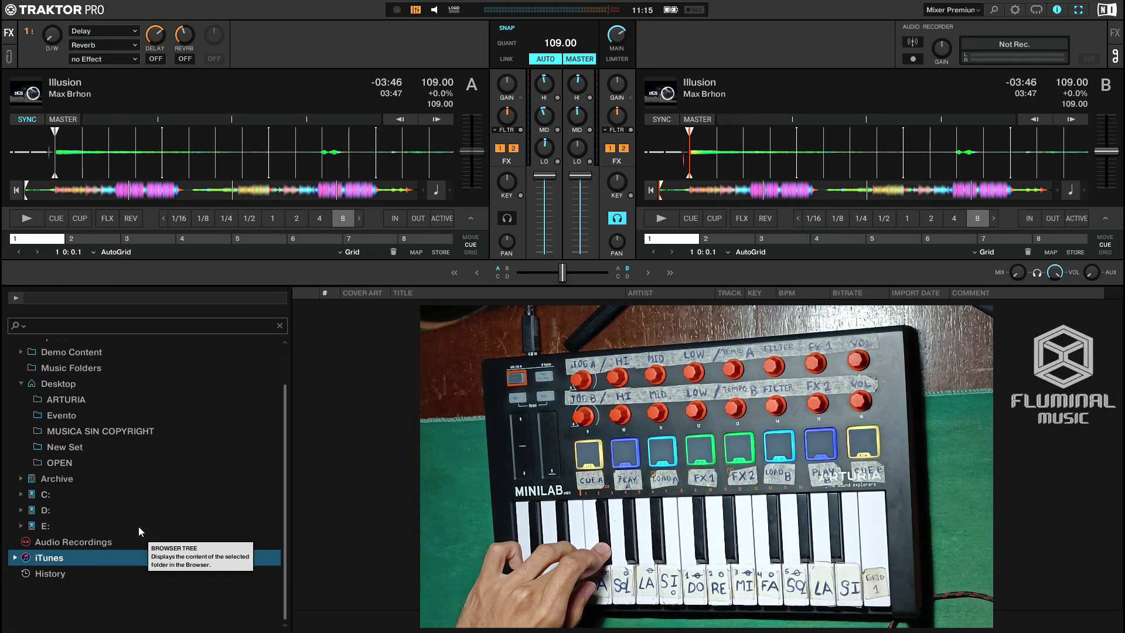
pyautogui.press('Down')
pyautogui.press('Down')
pyautogui.press('Down')
pyautogui.press('Down')
pyautogui.press('Down')
pyautogui.press('Down')
pyautogui.press('Down')
pyautogui.press('Down')
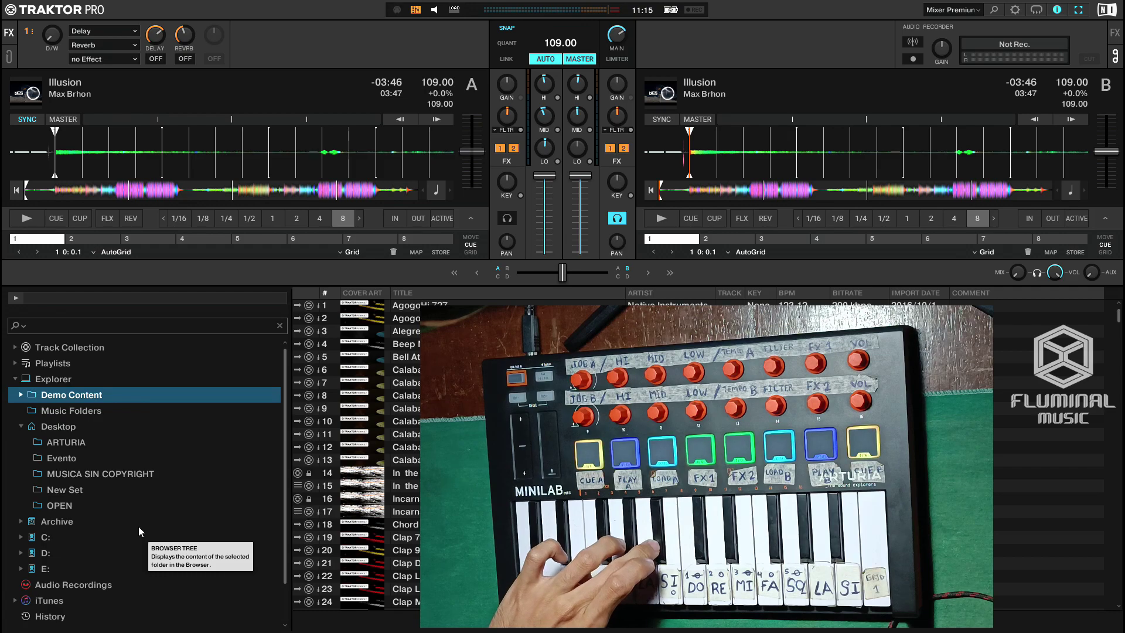
# Move the browser tree selection through the folders around Desktop and up to Explorer.
pyautogui.press('Up')
pyautogui.press('Up')
pyautogui.press('Up')
pyautogui.press('Up')
pyautogui.press('Up')
pyautogui.press('Up')
pyautogui.press('Up')
pyautogui.press('Up')
pyautogui.press('Up')
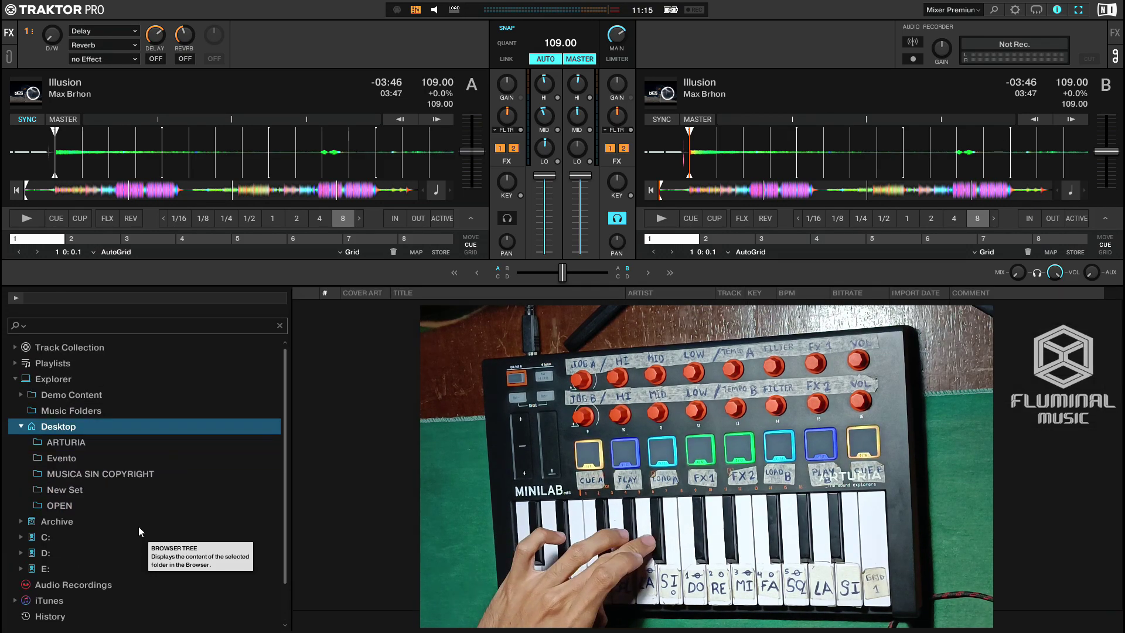
pyautogui.press('Down')
pyautogui.press('Down')
pyautogui.press('Down')
pyautogui.press('Down')
pyautogui.press('Down')
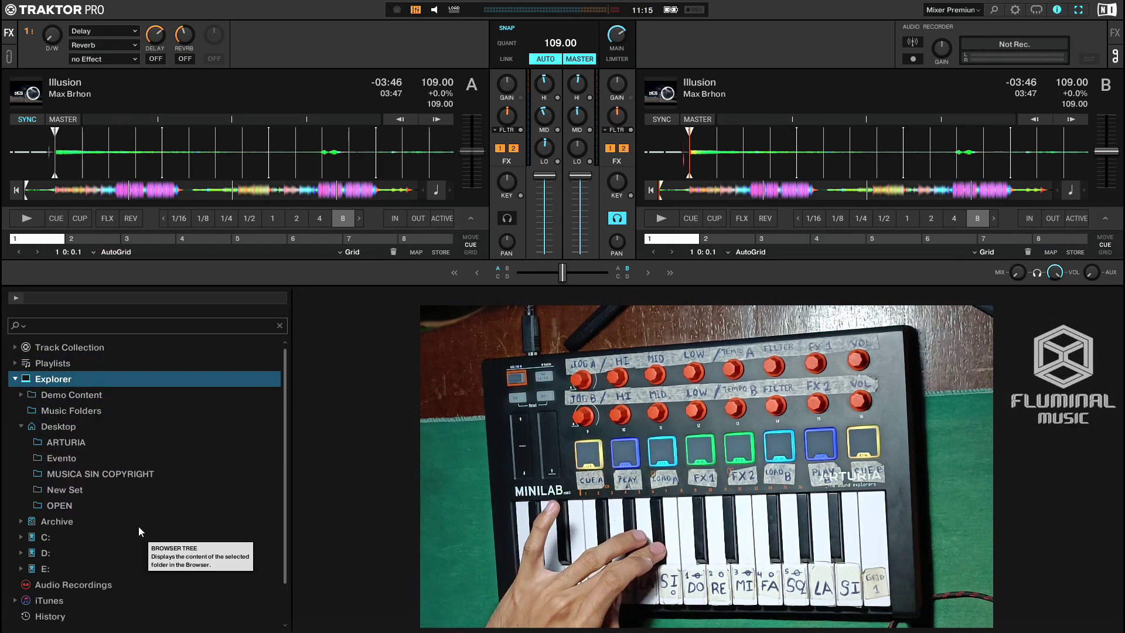
# Move the tree selection down to drive C:, expand it, and browse its folders down to Users.
pyautogui.press('Down')
pyautogui.press('Down')
pyautogui.press('Down')
pyautogui.press('Down')
pyautogui.press('Down')
pyautogui.press('Down')
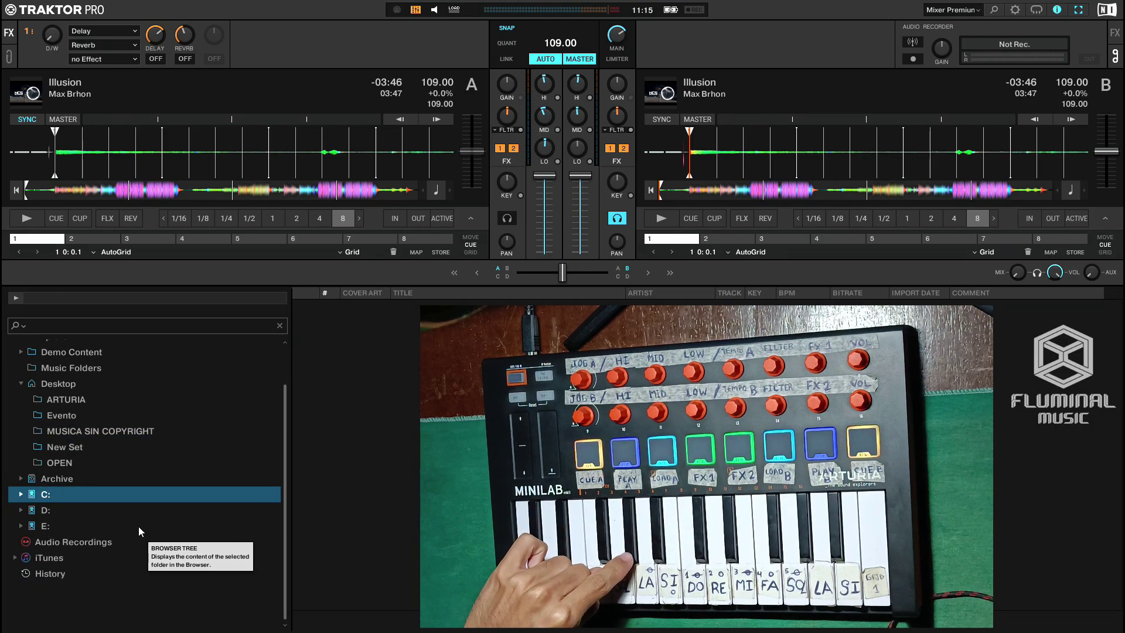
pyautogui.press('Right')
pyautogui.press('Down')
pyautogui.press('Down')
pyautogui.press('Down')
pyautogui.press('Down')
pyautogui.press('Down')
pyautogui.press('Down')
pyautogui.press('Down')
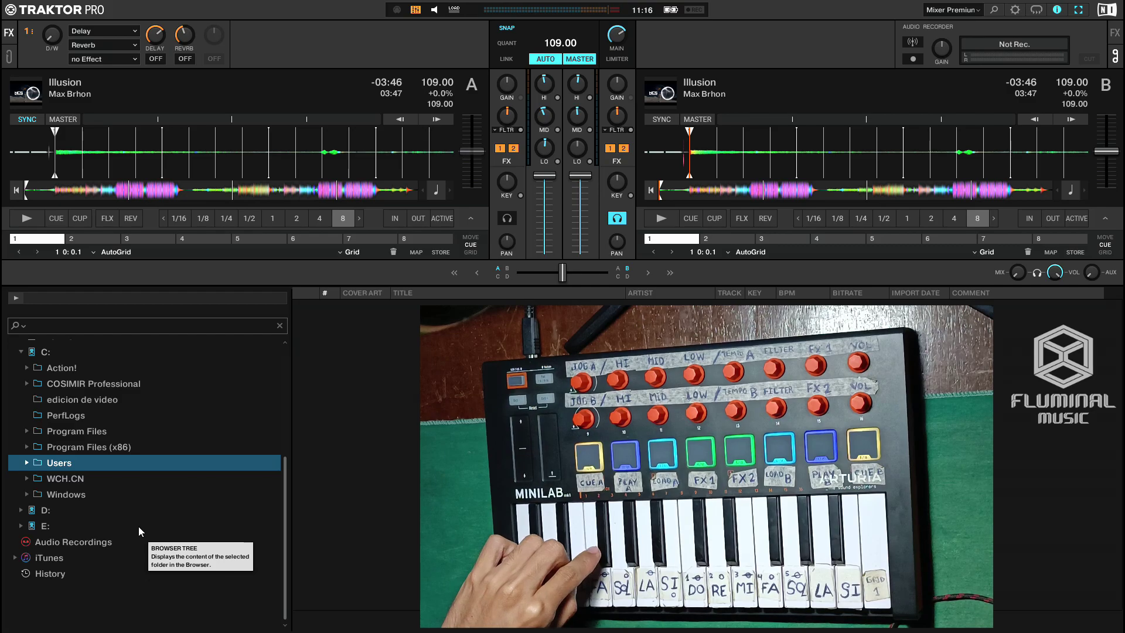
# Return the tree selection to drive C: and collapse its folder list.
pyautogui.press('Up')
pyautogui.press('Up')
pyautogui.press('Up')
pyautogui.press('Up')
pyautogui.press('Up')
pyautogui.press('Up')
pyautogui.press('Up')
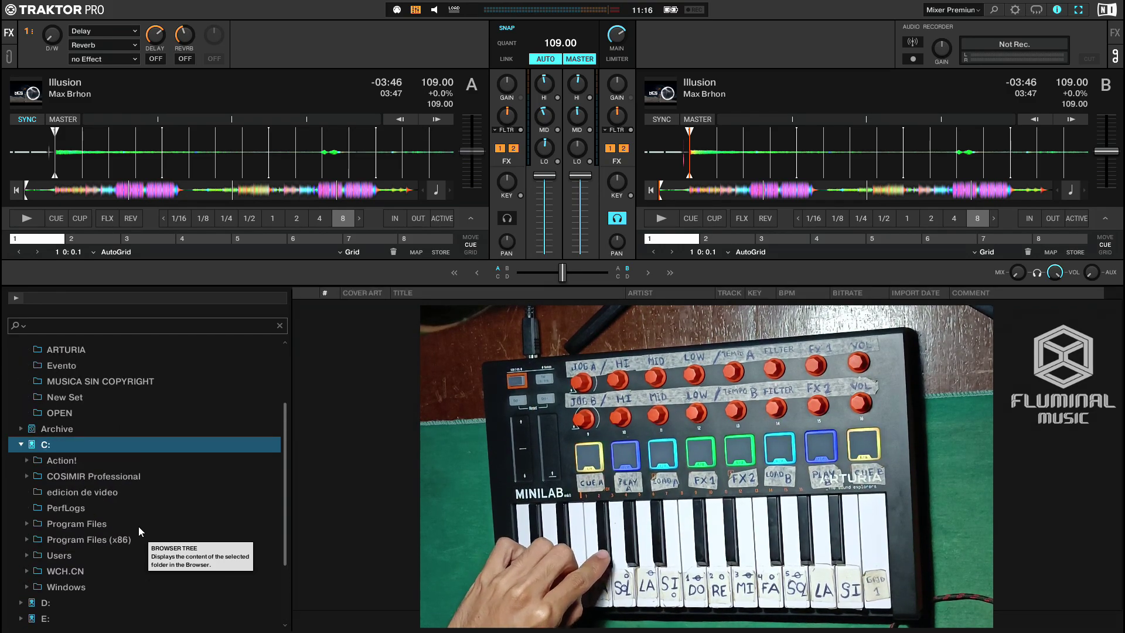
pyautogui.press('Left')
# Browse back up through the Desktop folders and select the MUSICA SIN COPYRIGHT folder.
pyautogui.press('Up')
pyautogui.press('Up')
pyautogui.press('Up')
pyautogui.press('Up')
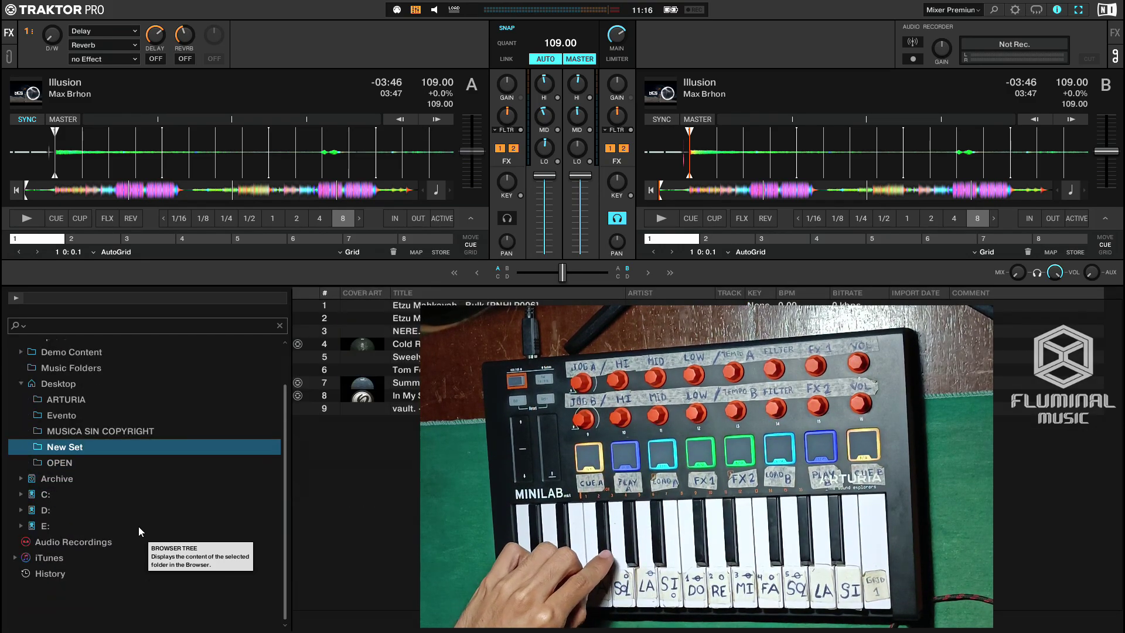
pyautogui.press('Up')
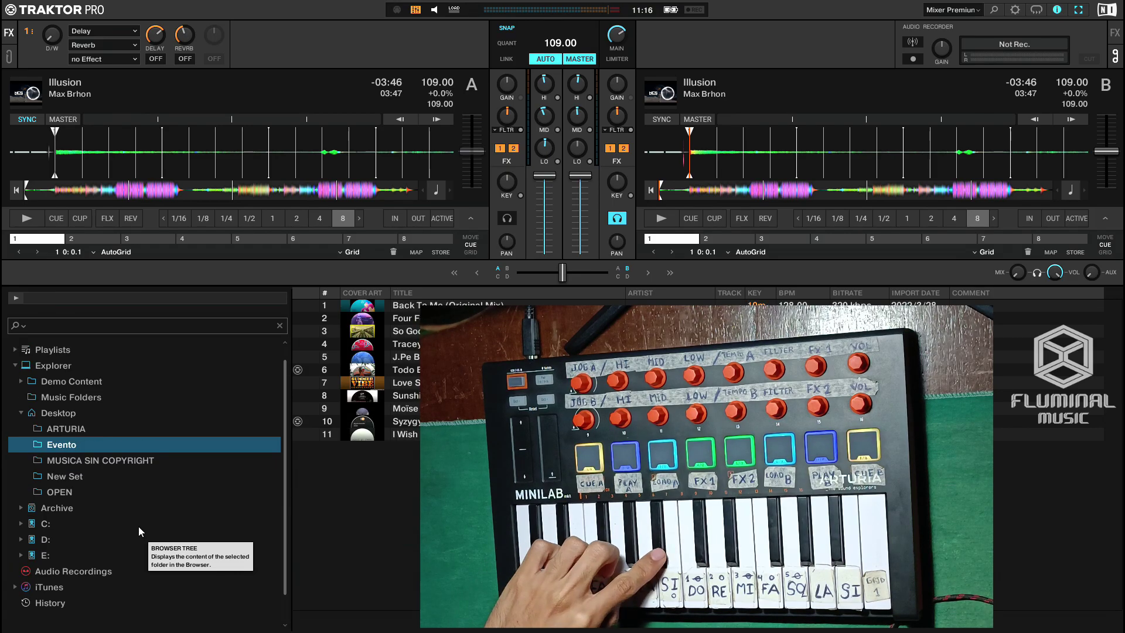
pyautogui.press('Down')
pyautogui.press('Down')
pyautogui.press('Up')
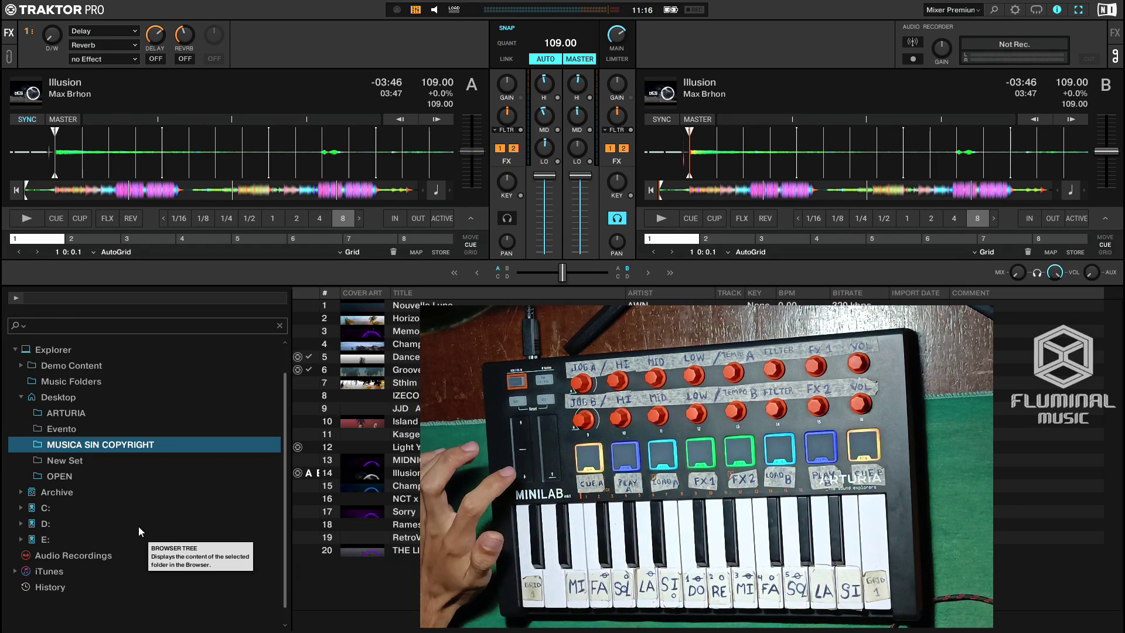
# Switch the focus to the folder's track list and move the selection down to track 12.
pyautogui.press('Tab')
pyautogui.press('Down')
pyautogui.press('Down')
pyautogui.press('Down')
pyautogui.press('Down')
pyautogui.press('Down')
pyautogui.press('Down')
pyautogui.press('Down')
pyautogui.press('Down')
pyautogui.press('Down')
pyautogui.press('Down')
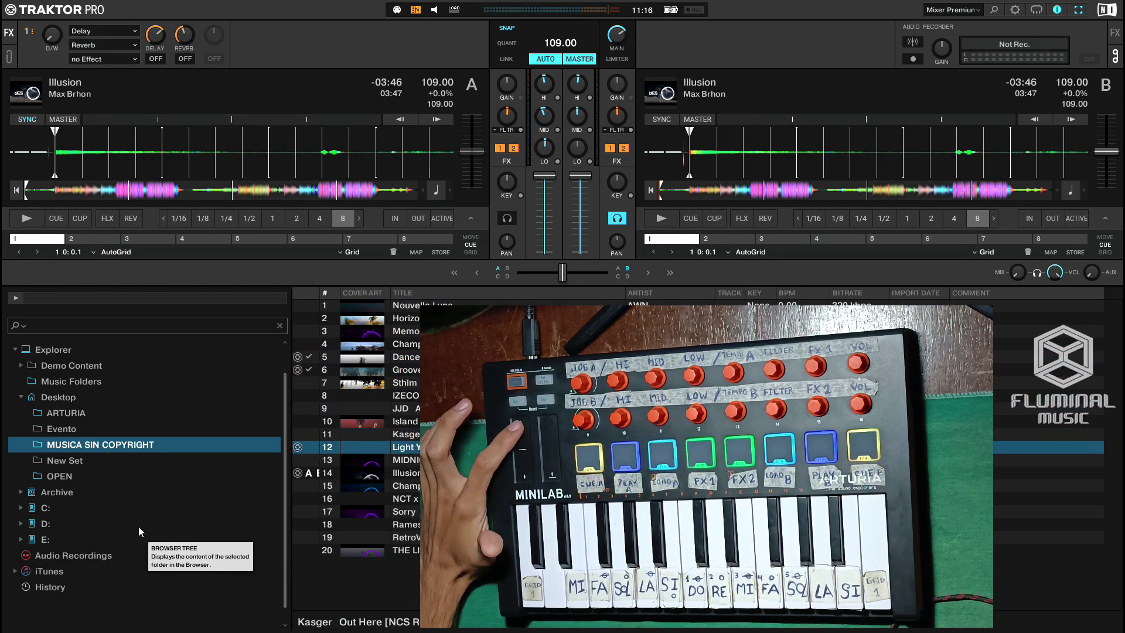
# Run the track selection up and down the list and settle it on Light Years Away.
pyautogui.press('Up')
pyautogui.press('Up')
pyautogui.press('Up')
pyautogui.press('Up')
pyautogui.press('Down')
pyautogui.press('Down')
pyautogui.press('Down')
pyautogui.press('Down')
pyautogui.press('Down')
pyautogui.press('Down')
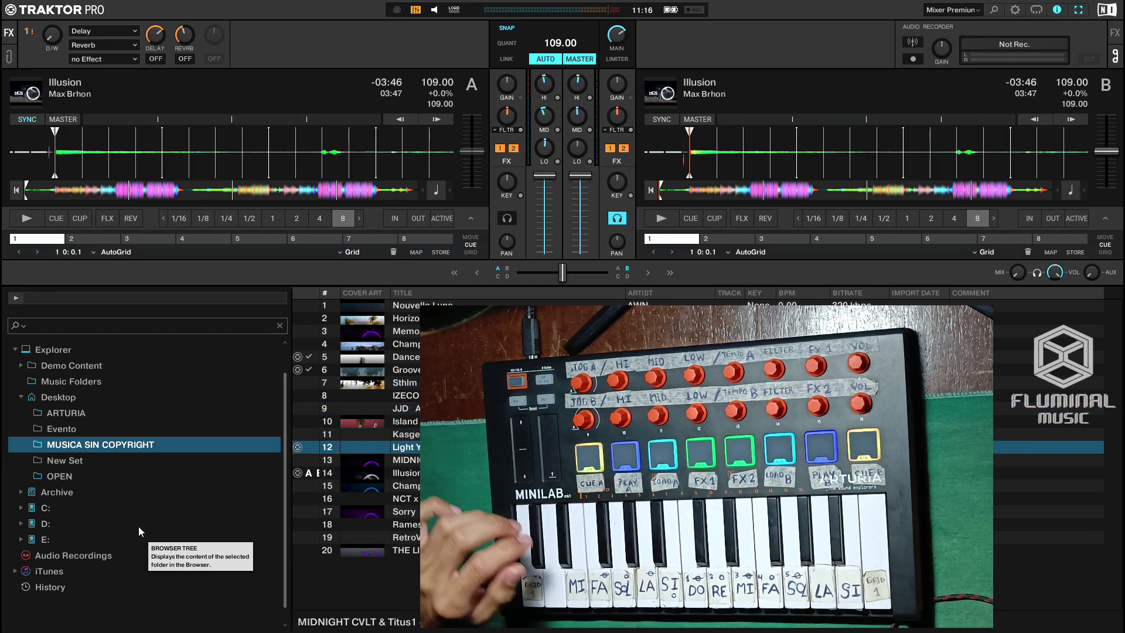
pyautogui.press('Up')
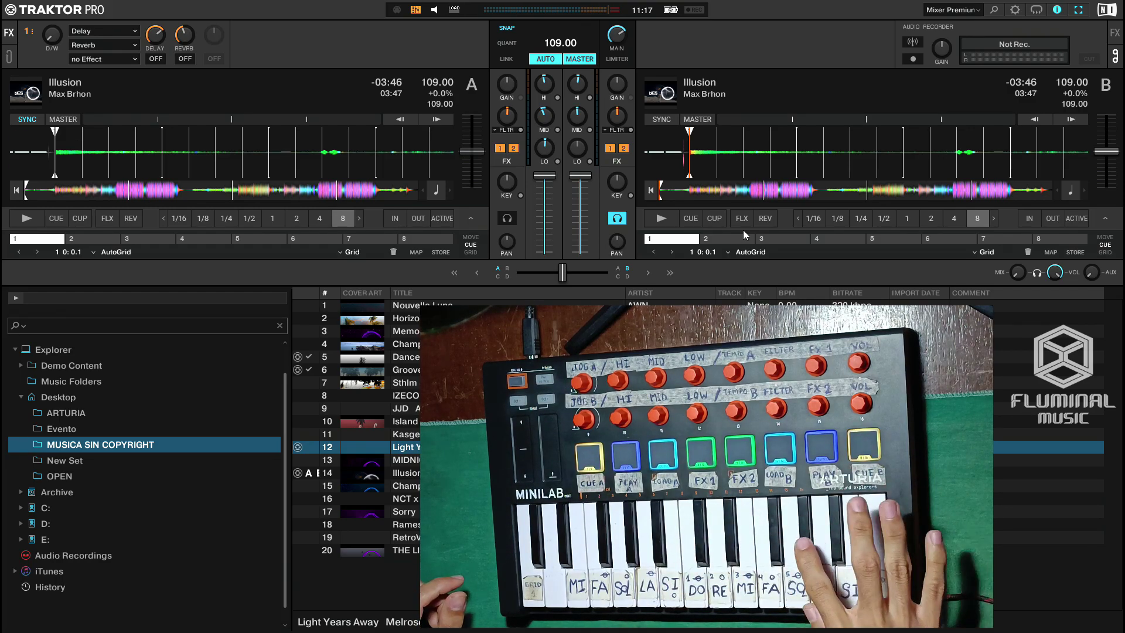
# Activate a 16-beat auto loop on deck A and try the 32-beat size.
pyautogui.click(343, 219)
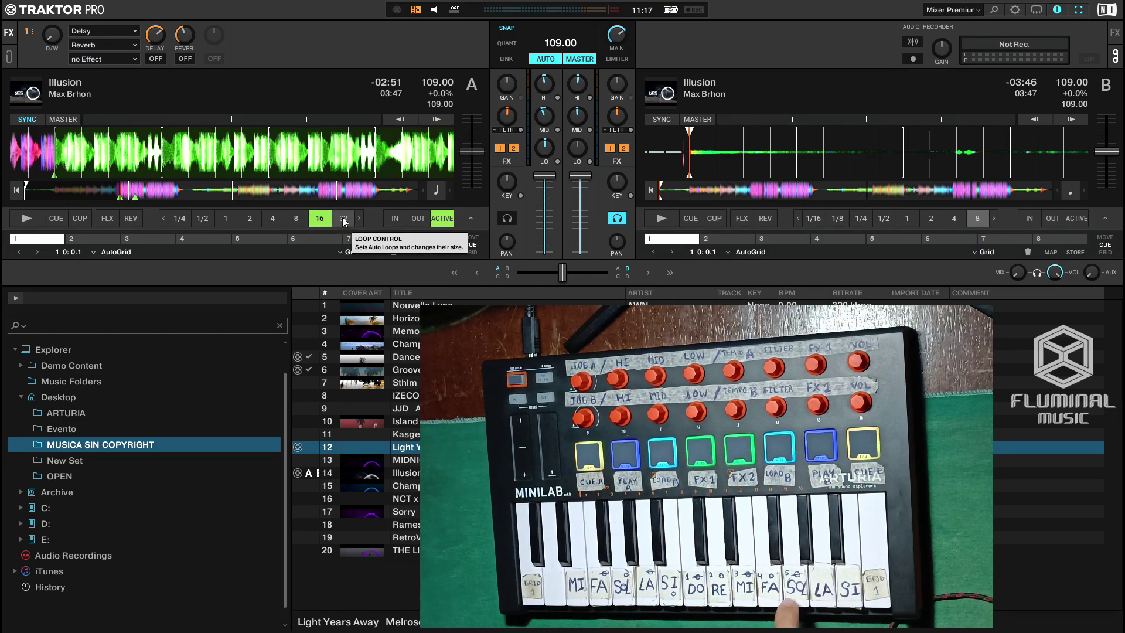
pyautogui.click(344, 219)
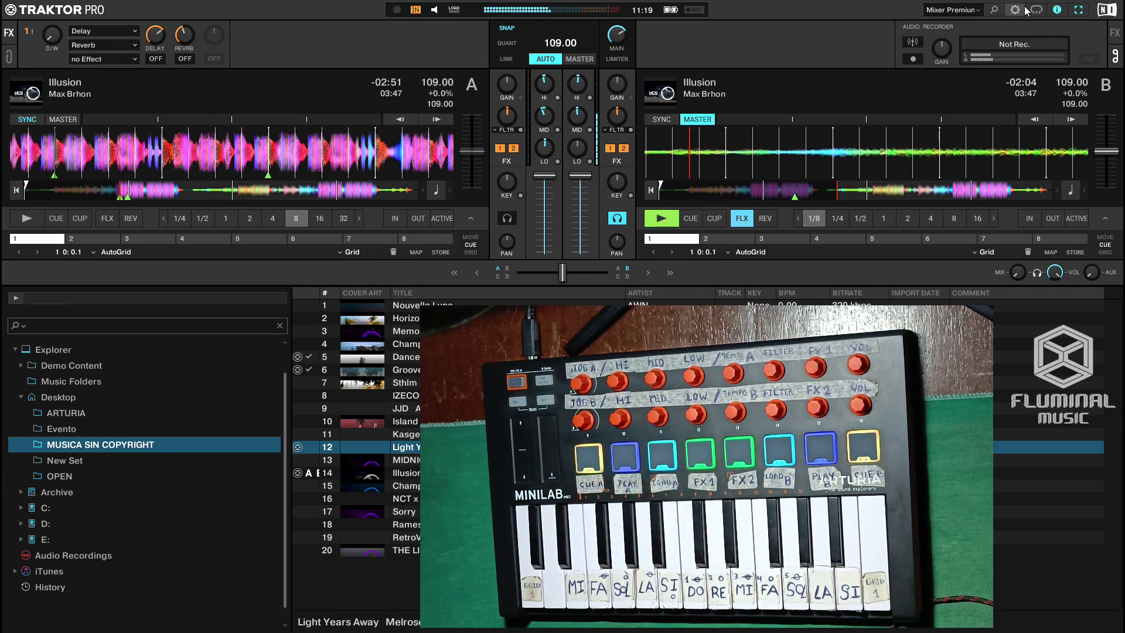
# Leave full-screen mode, minimize Traktor, and open the MAPEO ARTURIA MK2 text file from the desktop.
pyautogui.click(1076, 9)
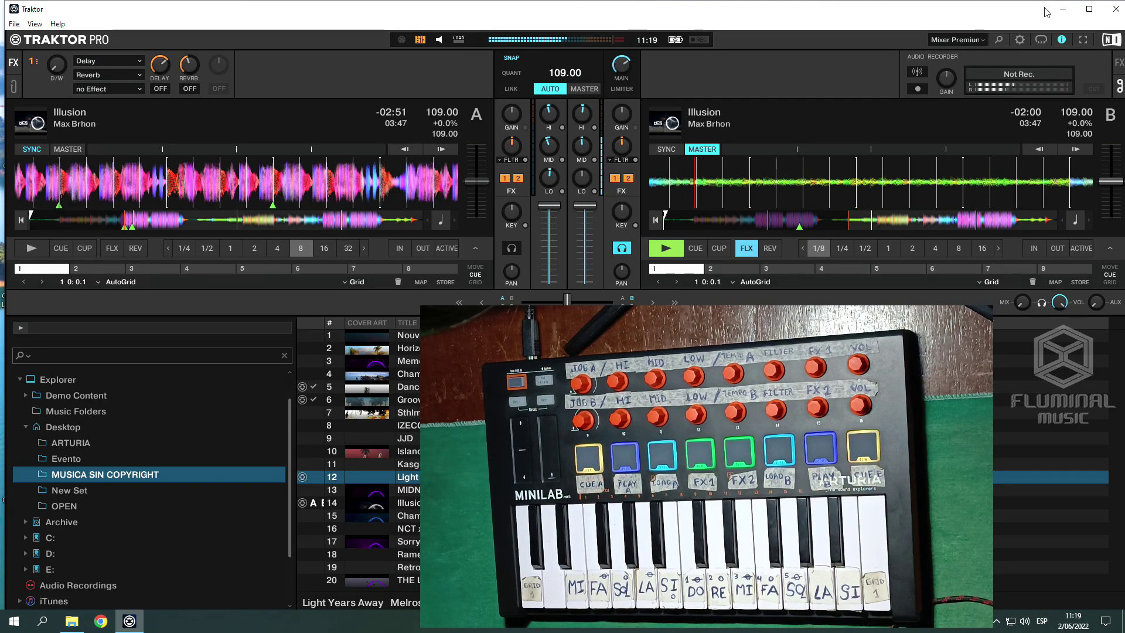
pyautogui.click(1061, 9)
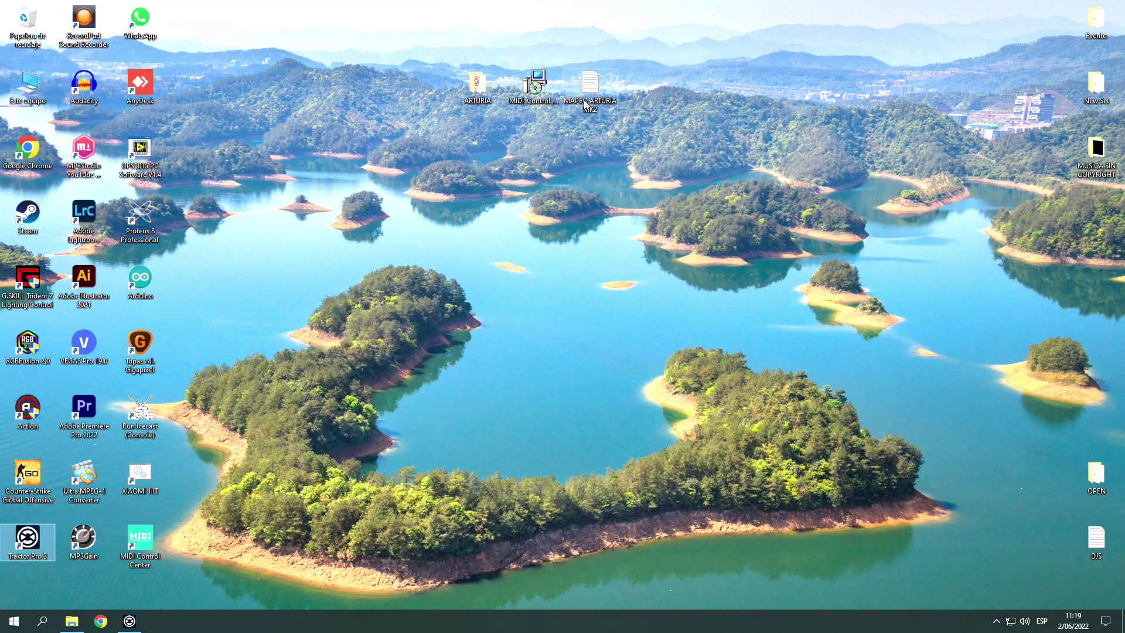
pyautogui.click(600, 100)
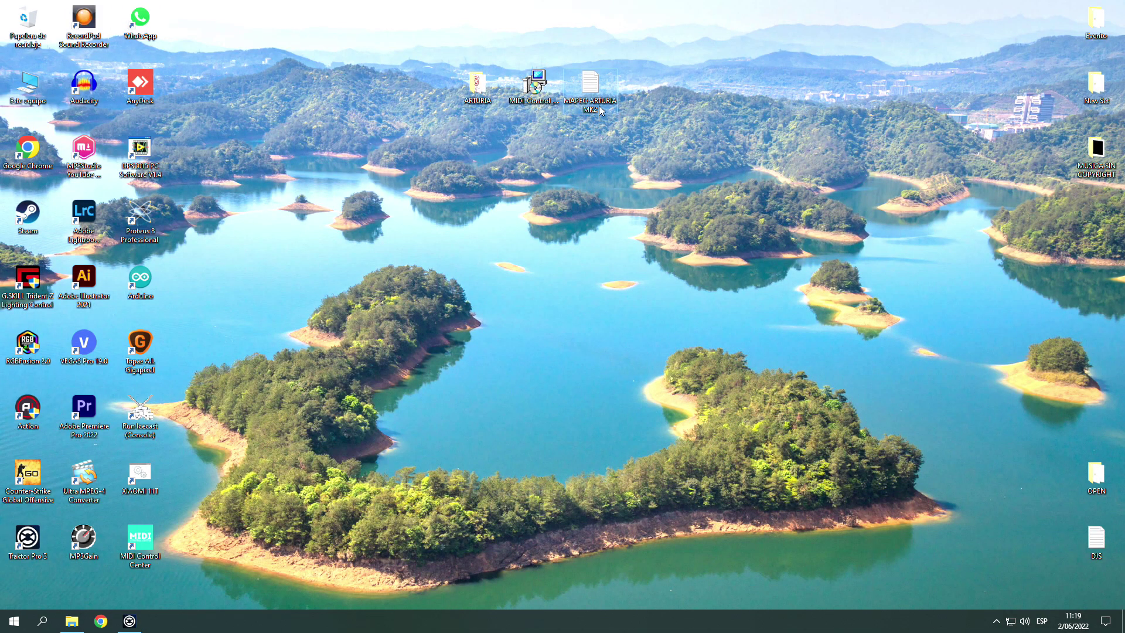
pyautogui.doubleClick(600, 109)
pyautogui.scroll(-6, 595, 494)
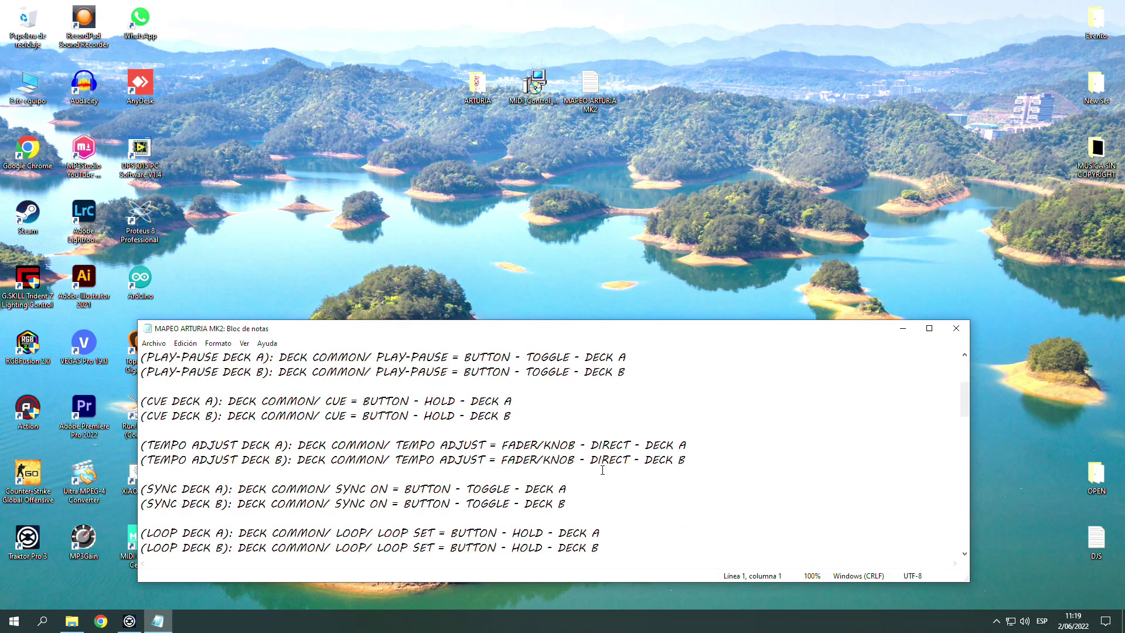
pyautogui.scroll(6, 595, 494)
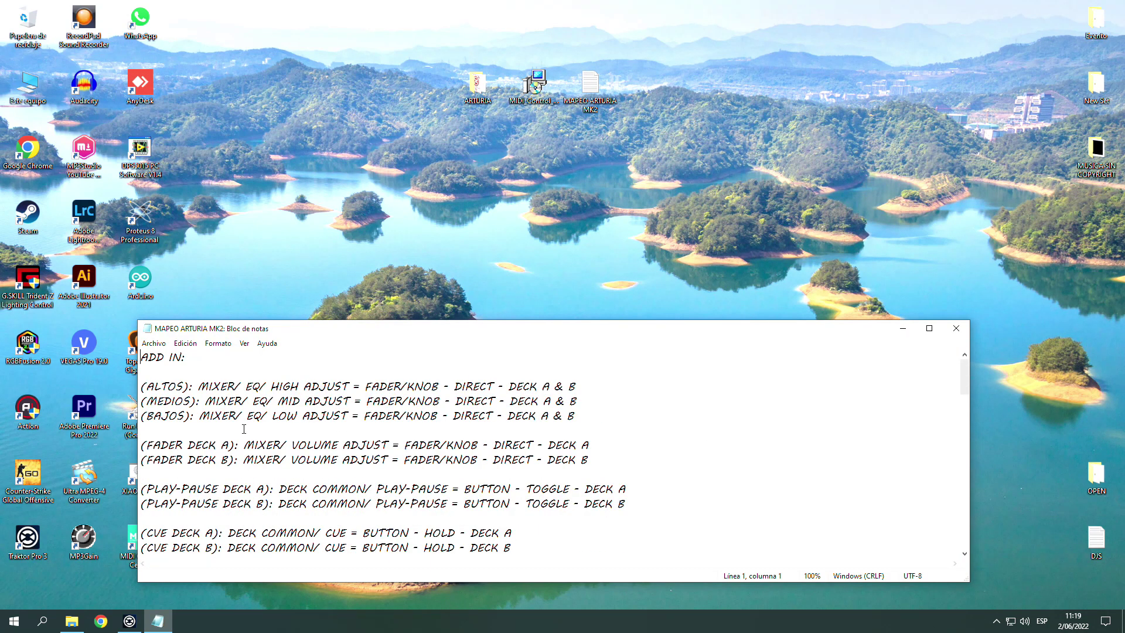
# Examine the EQ entries in the mapping notes, highlighting the control type, mode and deck assignment of the ALTOS line.
pyautogui.moveTo(143, 360); pyautogui.dragTo(203, 431)
pyautogui.press('Right')
pyautogui.click(192, 383)
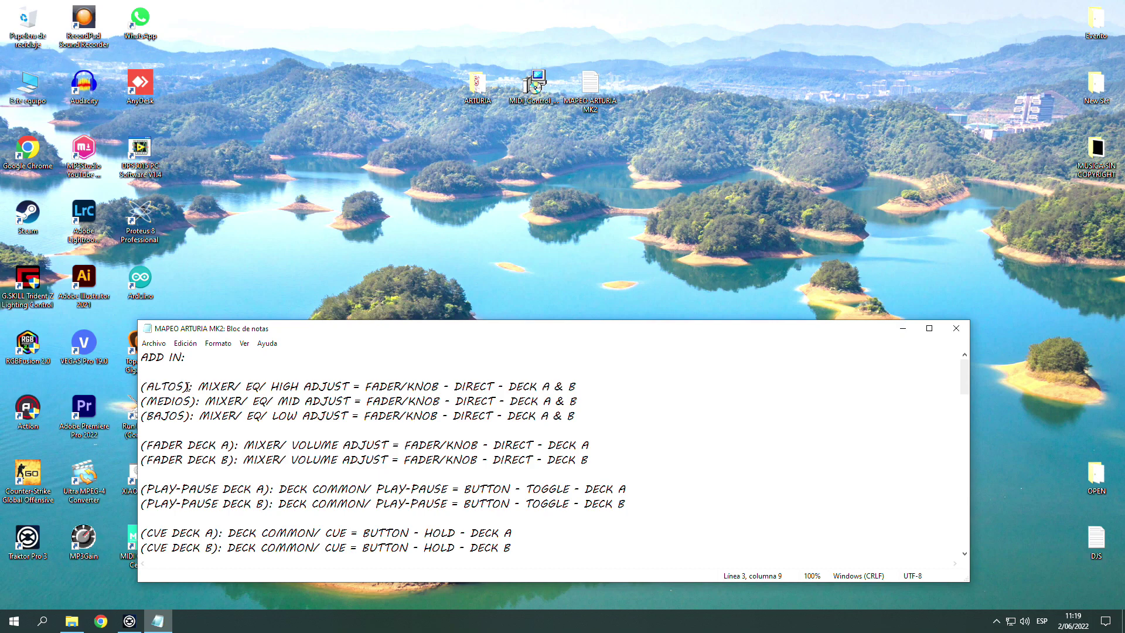
pyautogui.moveTo(138, 405); pyautogui.dragTo(141, 404)
pyautogui.click(148, 403)
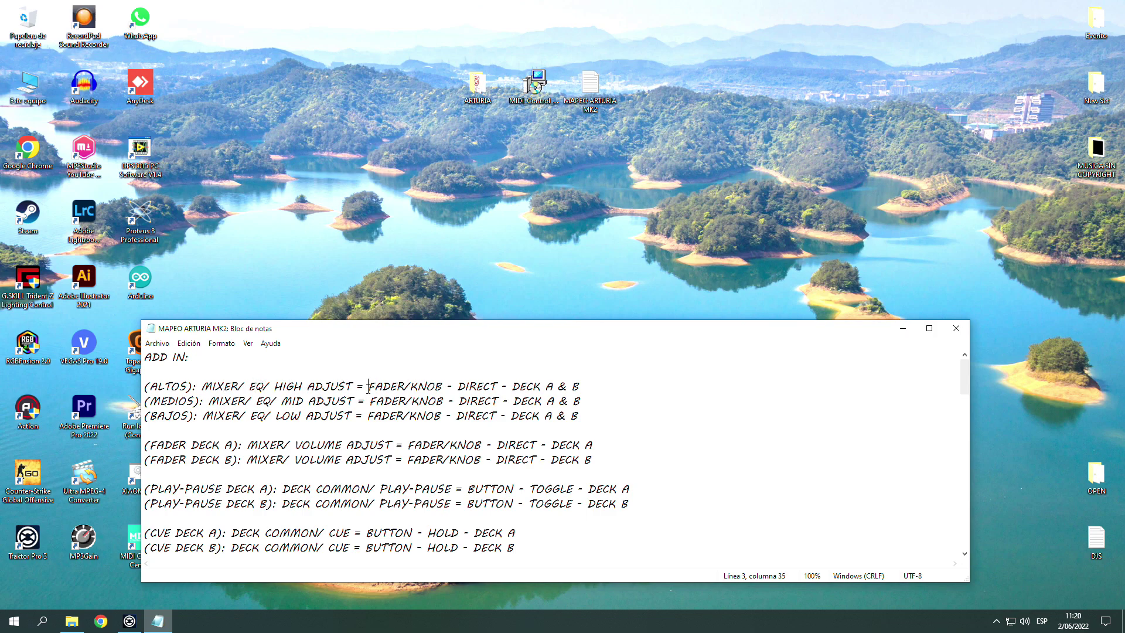
pyautogui.moveTo(389, 389); pyautogui.dragTo(593, 390)
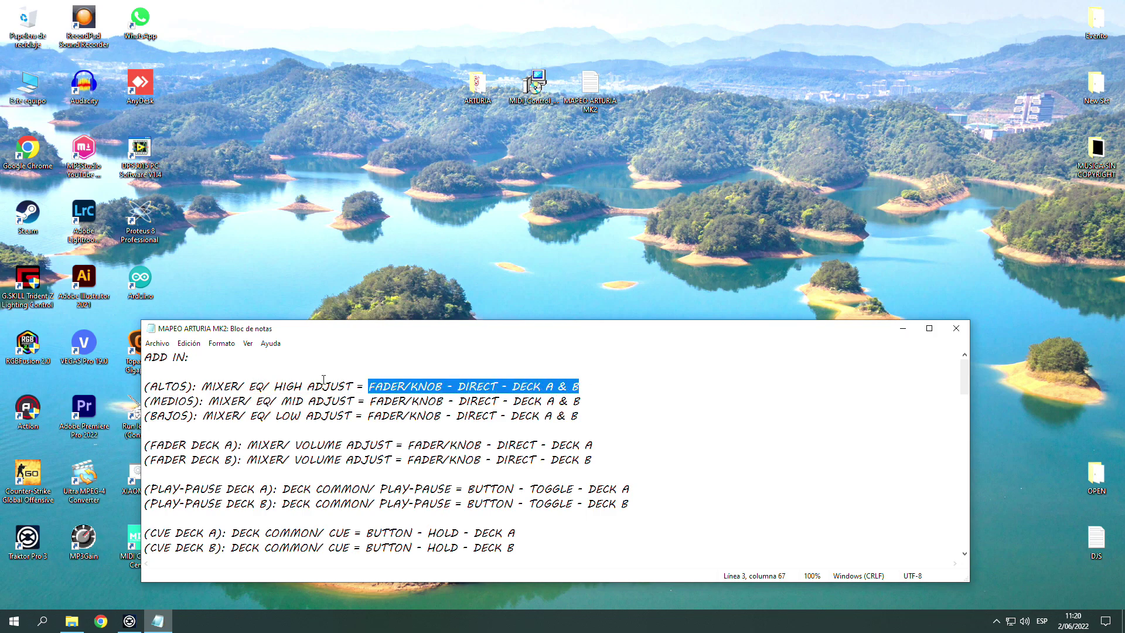
pyautogui.click(404, 386)
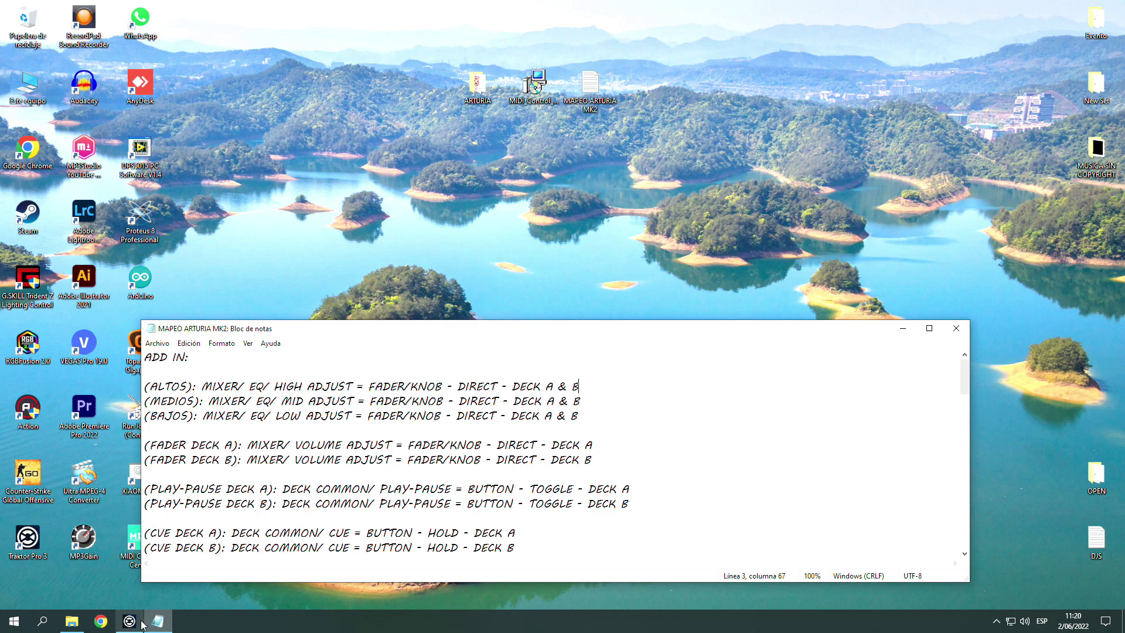
# Skim the remaining mapping notes and switch back to Traktor.
pyautogui.scroll(-10, 470, 505)
pyautogui.scroll(9, 469, 506)
pyautogui.scroll(1, 470, 505)
pyautogui.click(129, 621)
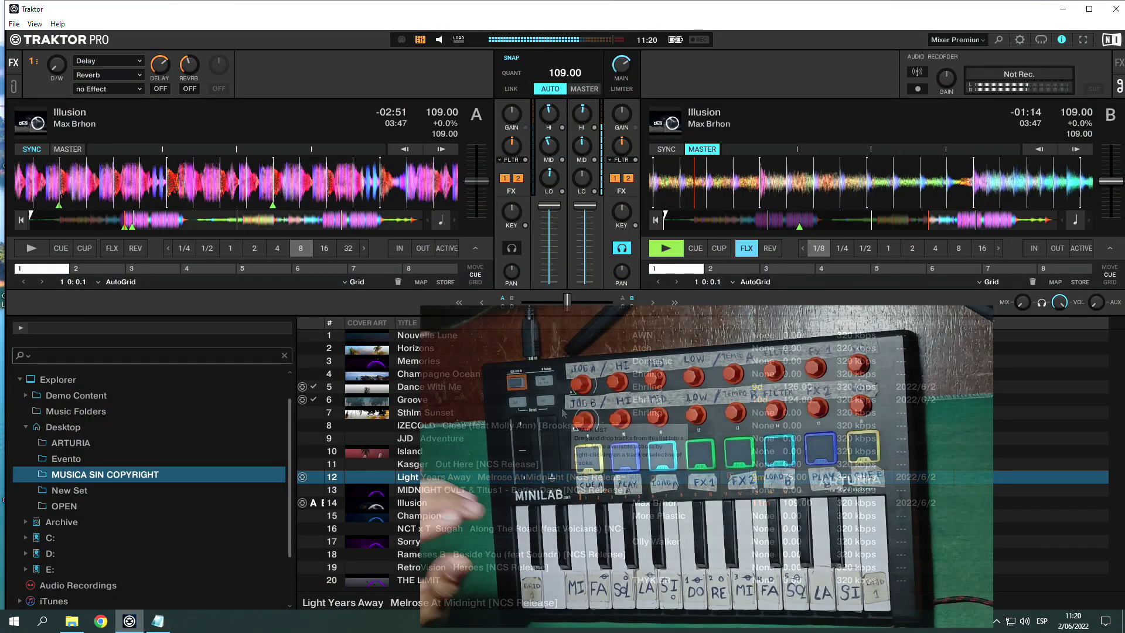